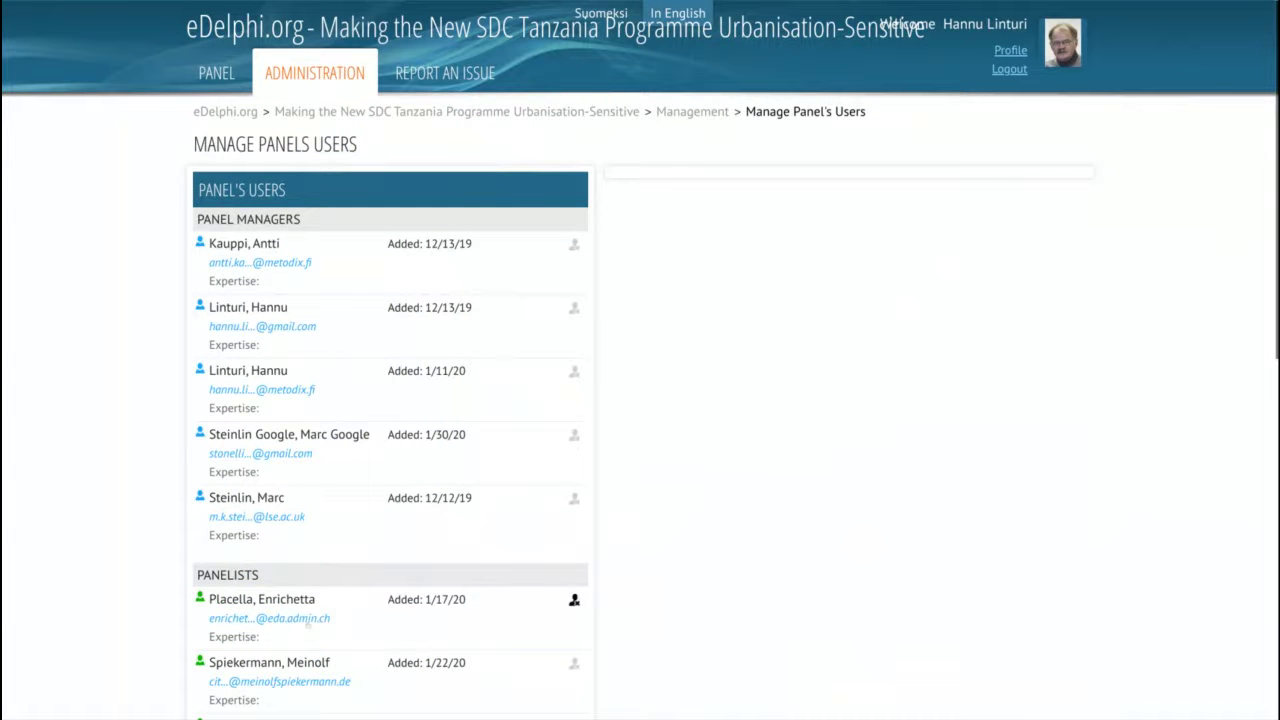
# Open the first panelist's record and mark Urban planning/design and Soft Infrastructure/Services expertise for The Global South.
pyautogui.click(310, 608)
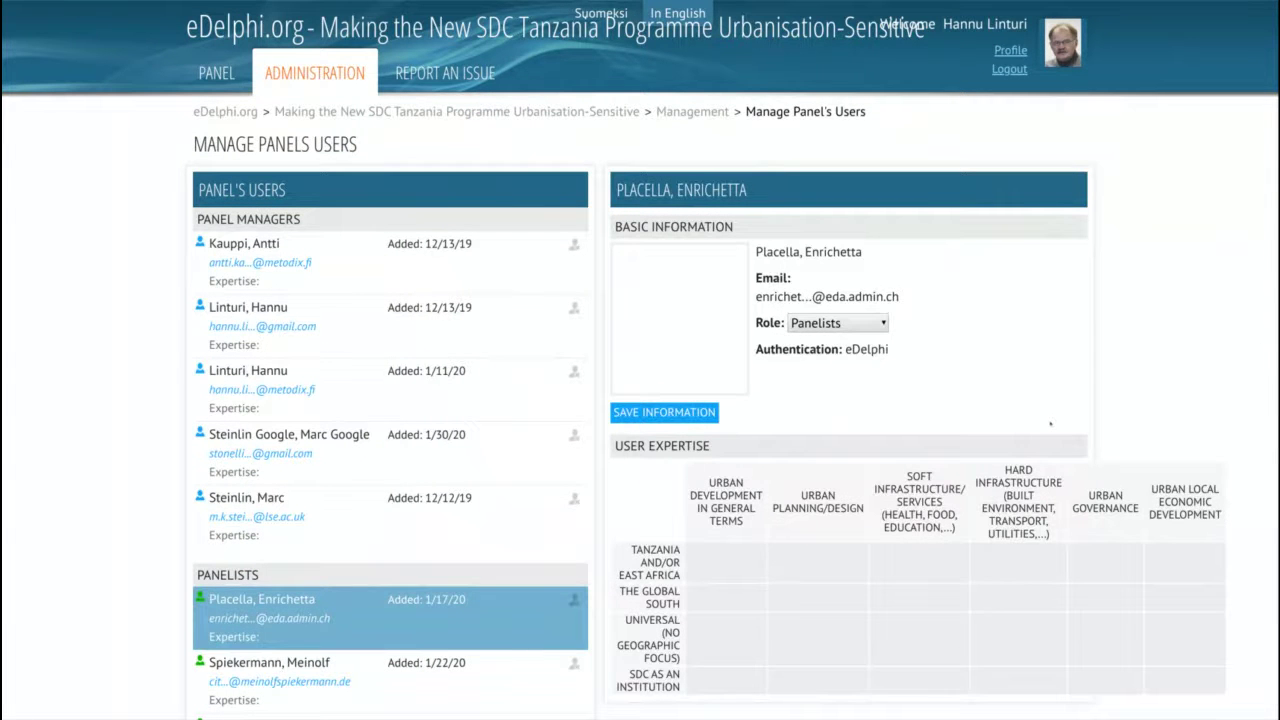
pyautogui.scroll(-2, 500, 564)
pyautogui.scroll(1, 1105, 412)
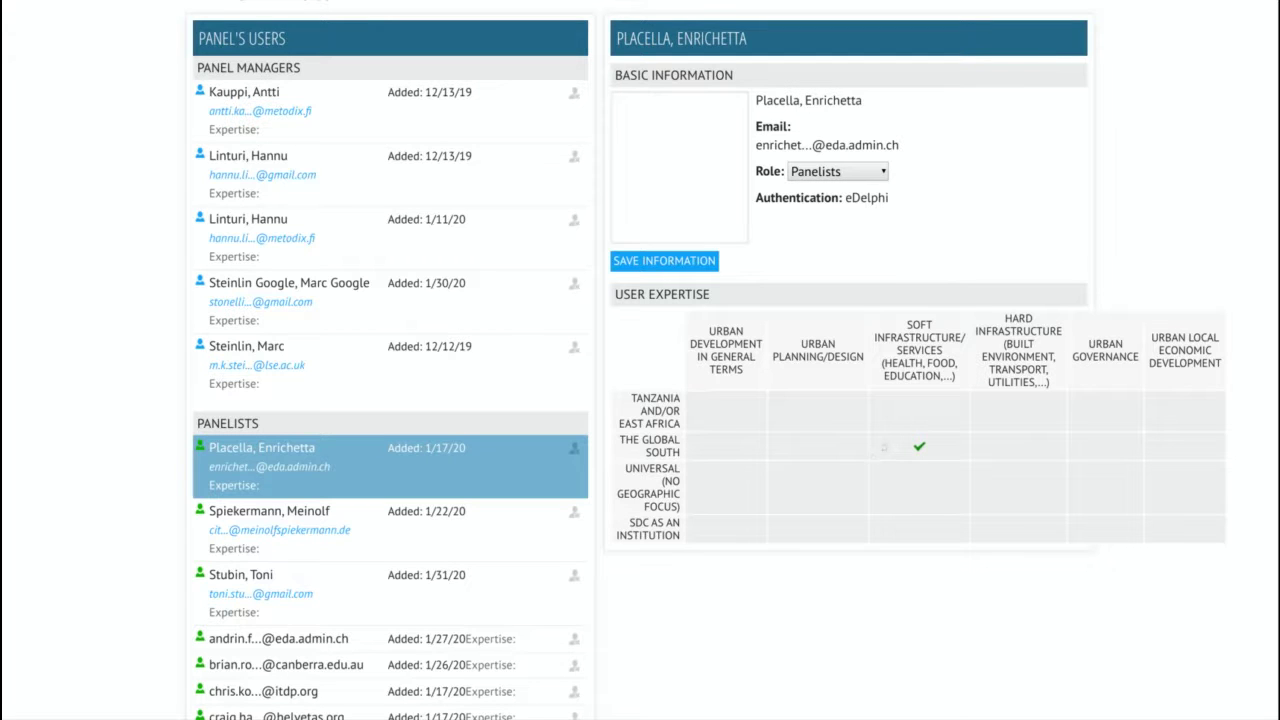
pyautogui.click(863, 449)
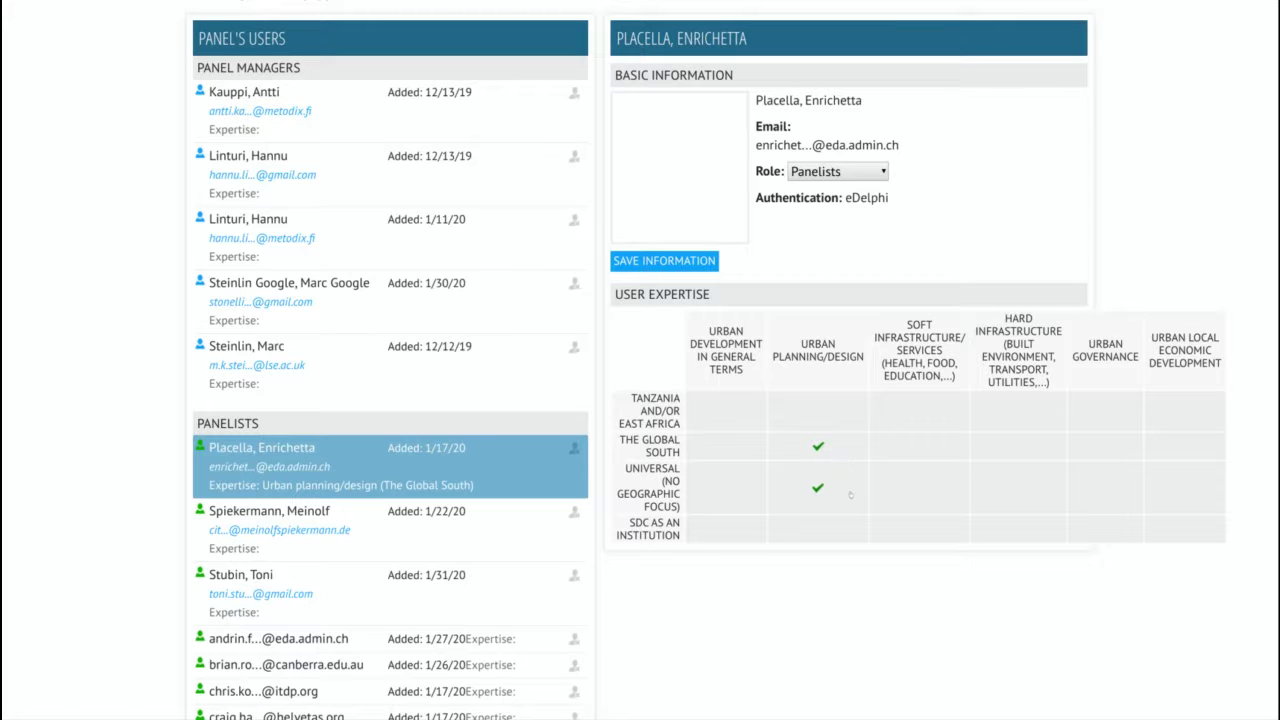
pyautogui.click(895, 446)
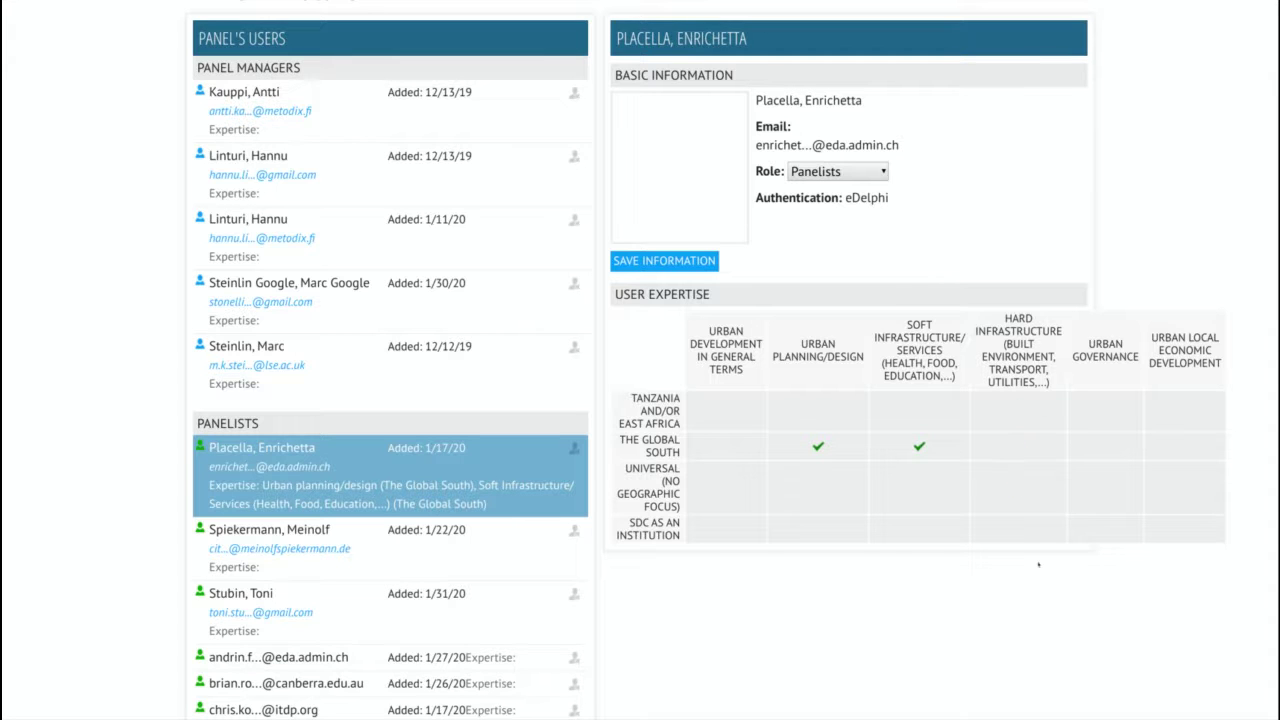
# Clear the first panelist's Urban planning/design and Soft Infrastructure/Services expertise for The Global South.
pyautogui.click(919, 446)
pyautogui.click(919, 446)
pyautogui.click(818, 446)
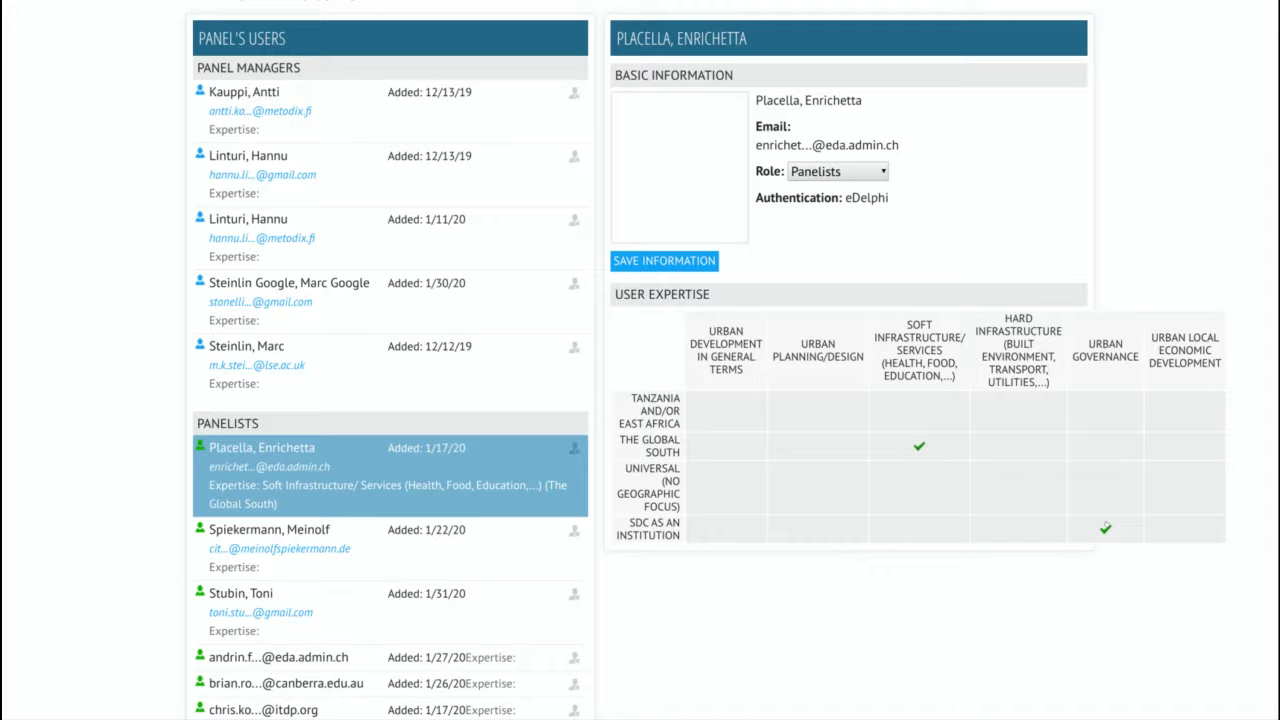
pyautogui.click(919, 446)
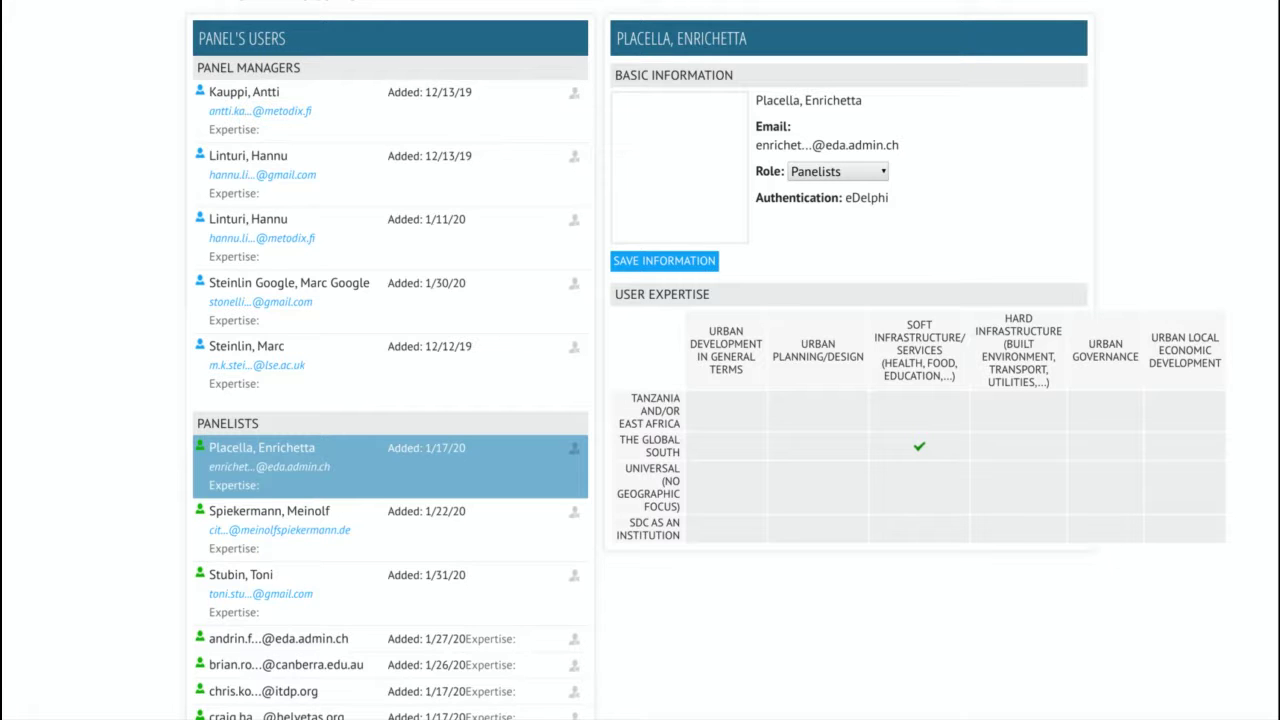
# Mark the first panelist's Urban planning/design expertise for The Global South, Universal (no geographic focus) and SDC as an institution.
pyautogui.click(818, 446)
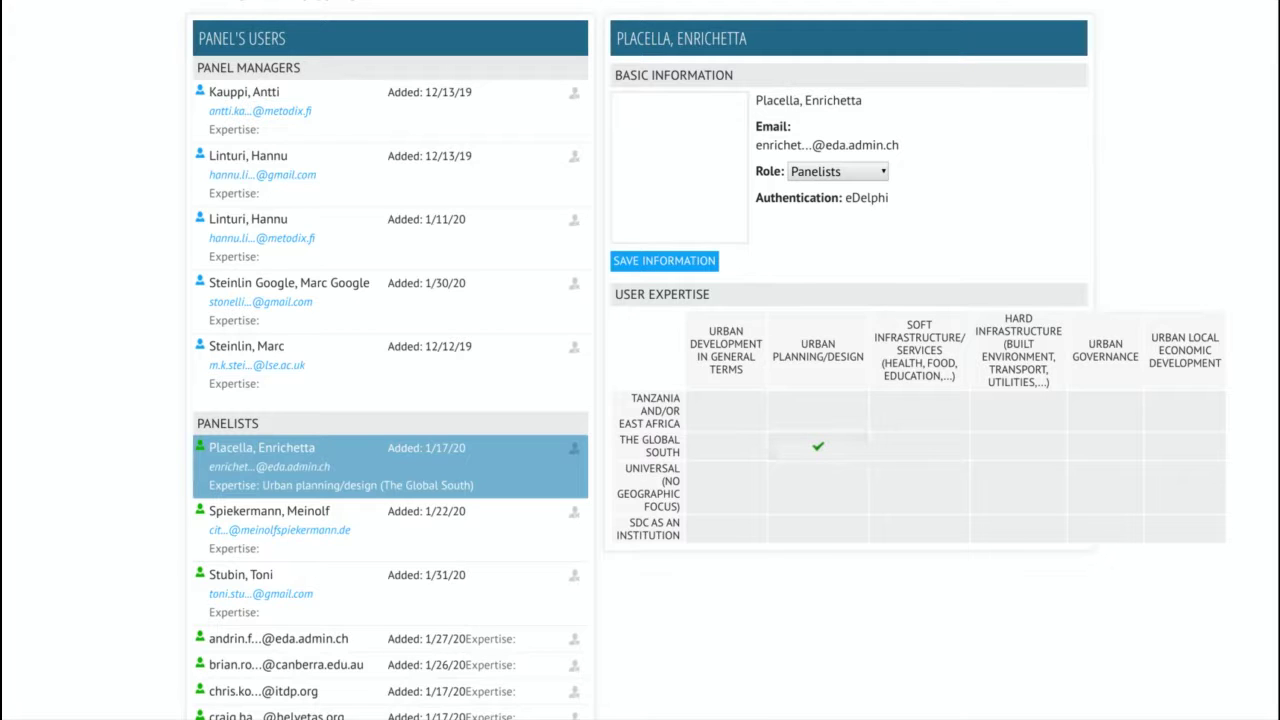
pyautogui.click(1105, 529)
pyautogui.click(818, 487)
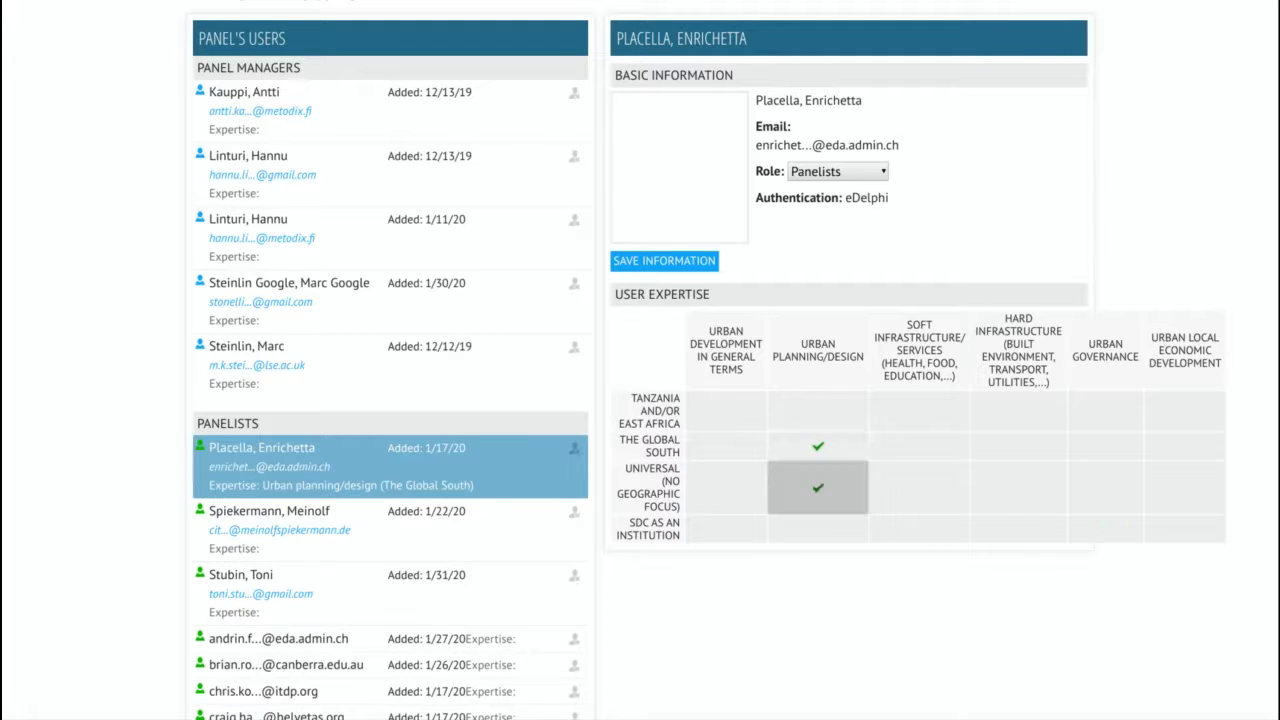
pyautogui.click(818, 528)
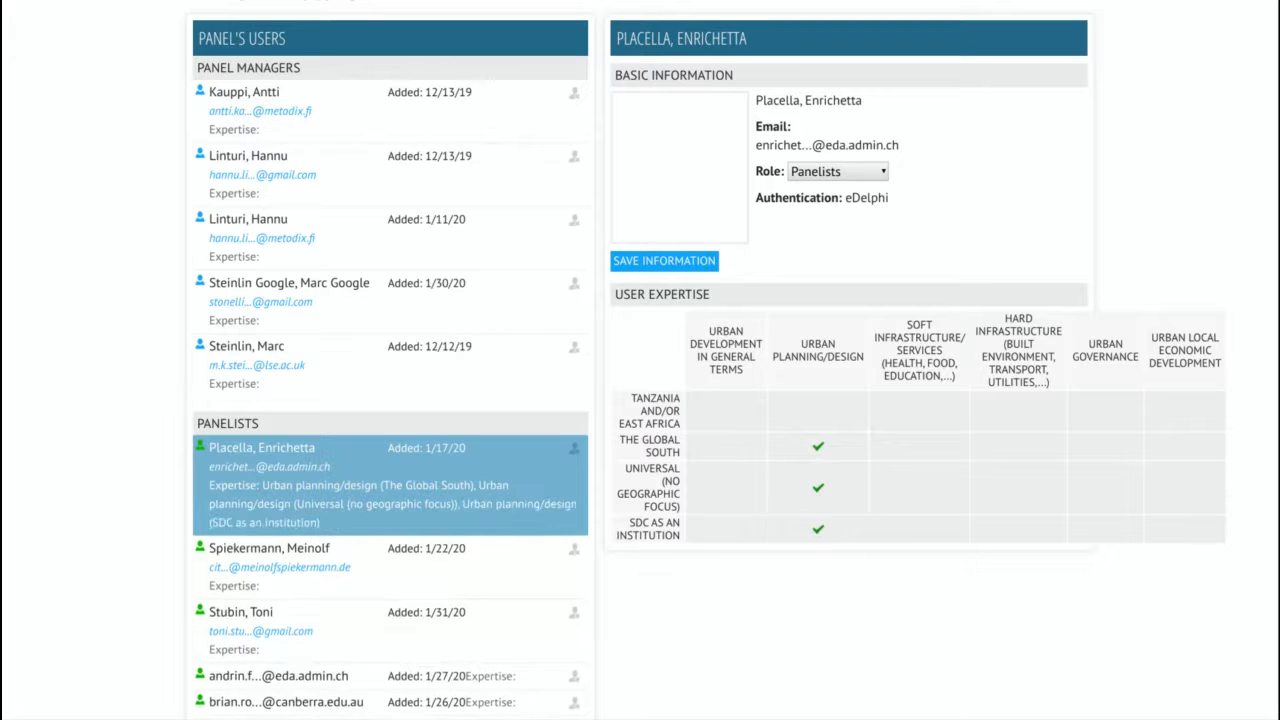
# Remove the first panelist's Urban planning/design expertise for SDC as an institution and Universal (no geographic focus).
pyautogui.click(818, 528)
pyautogui.click(818, 487)
pyautogui.click(818, 487)
pyautogui.click(818, 487)
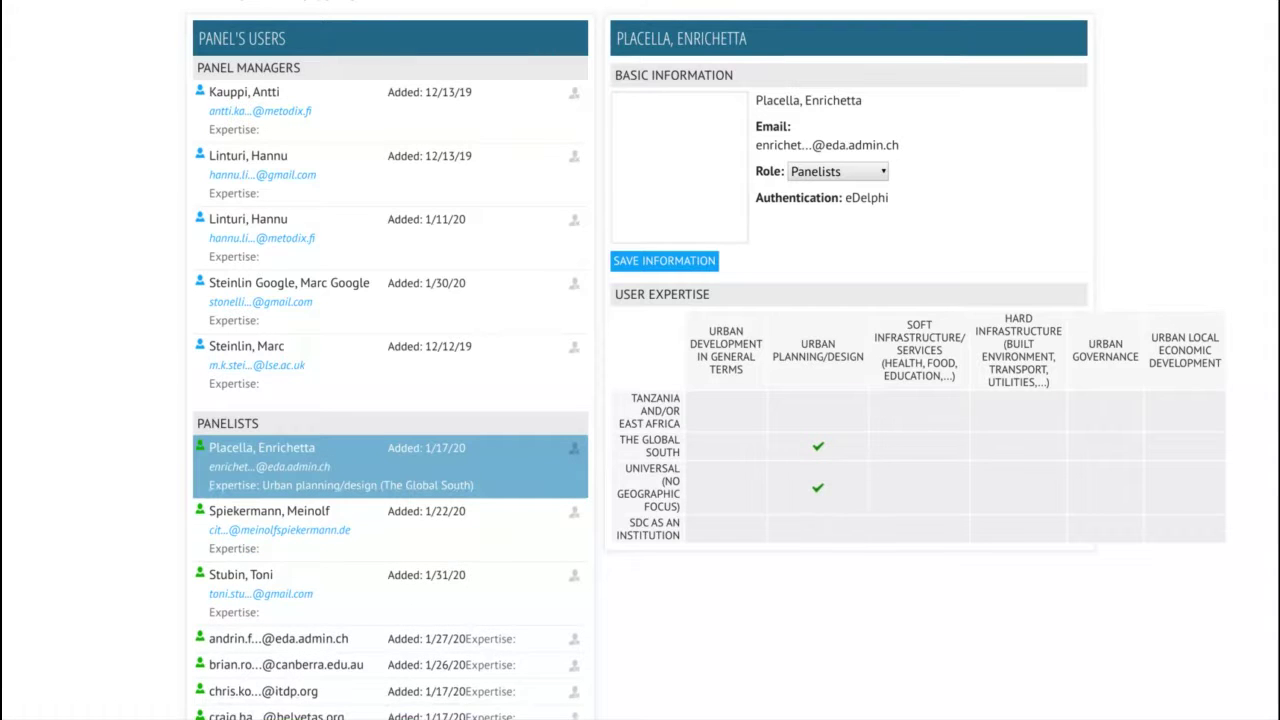
pyautogui.click(818, 487)
pyautogui.click(818, 487)
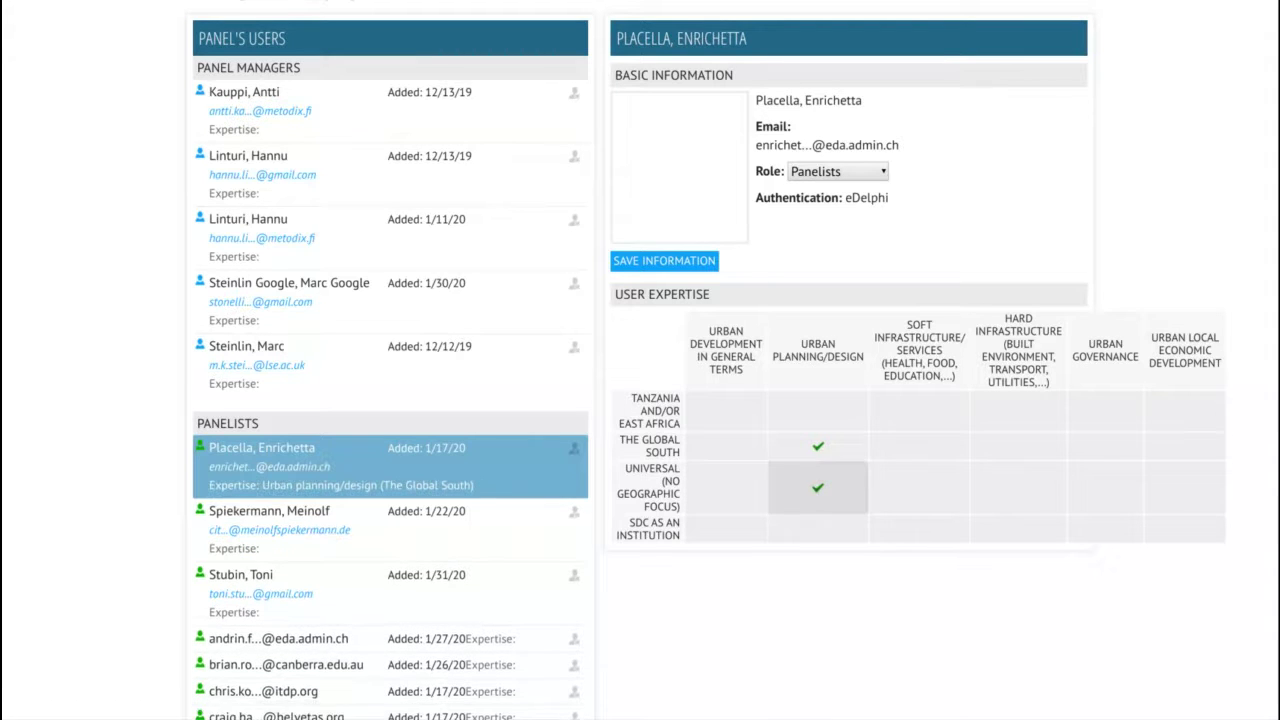
pyautogui.click(818, 487)
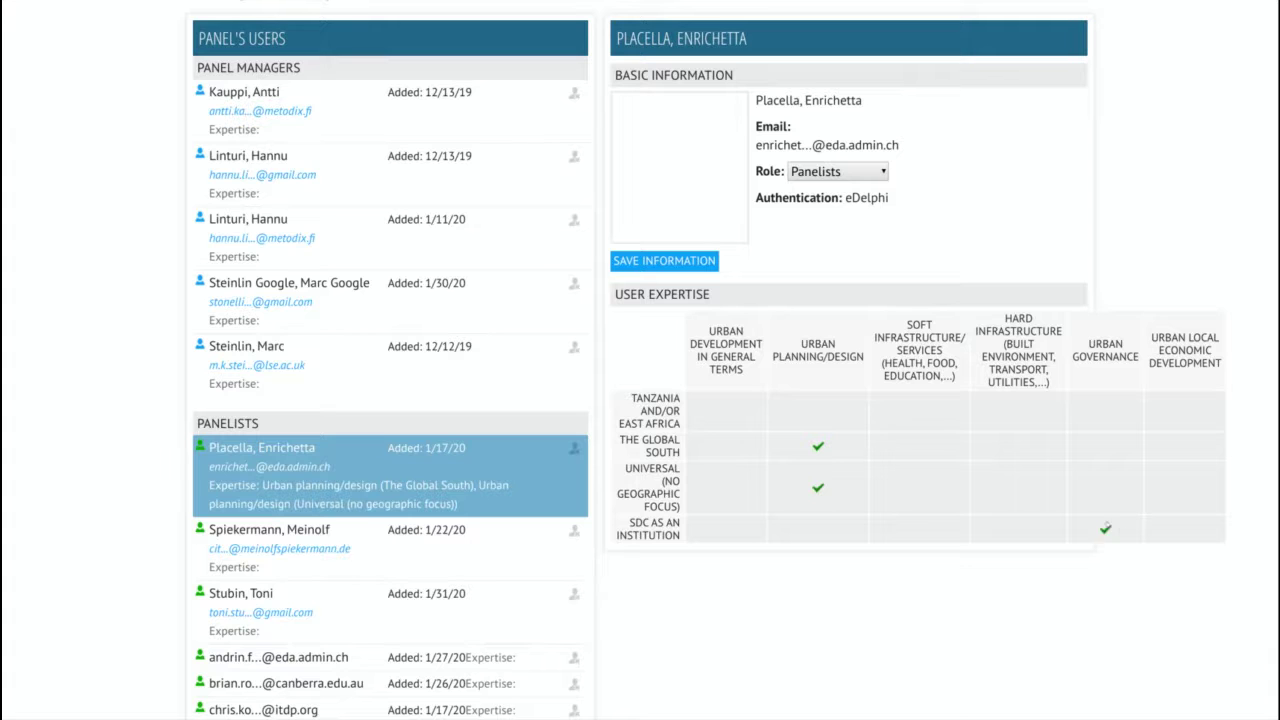
pyautogui.click(818, 487)
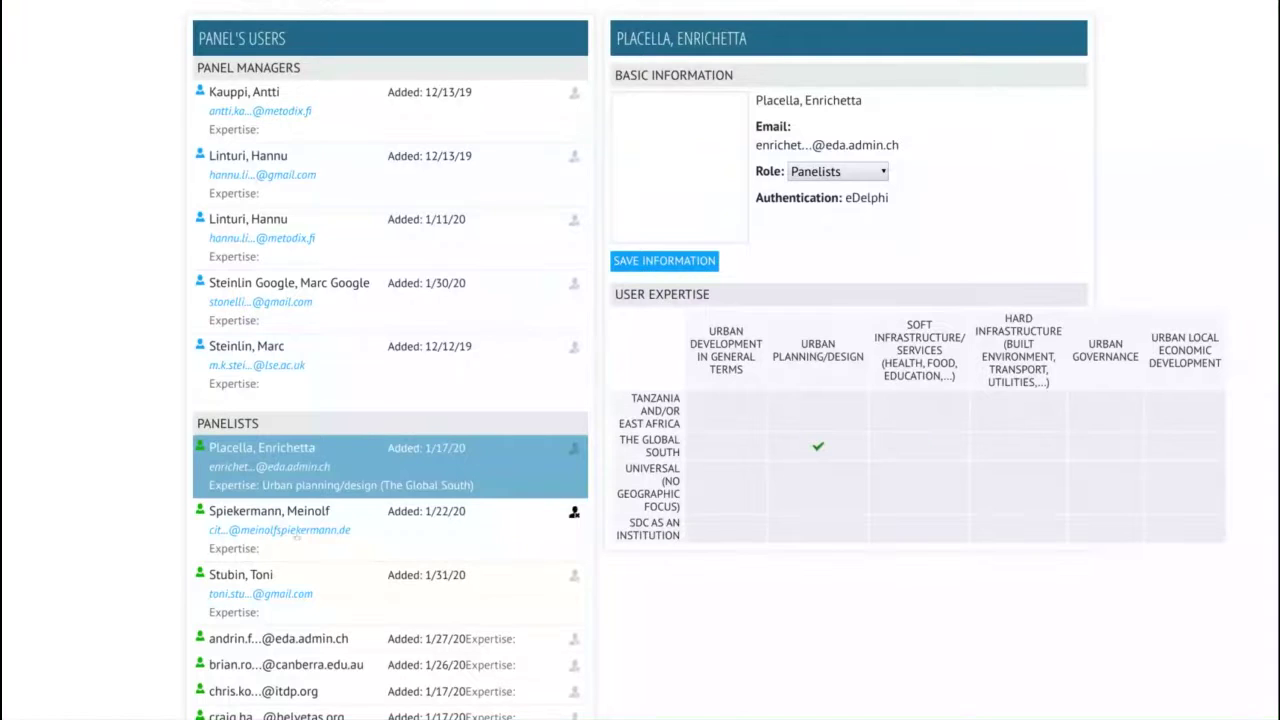
# Open the second panelist's record and mark Urban planning/design and Soft Infrastructure/Services expertise for Universal (no geographic focus).
pyautogui.click(574, 512)
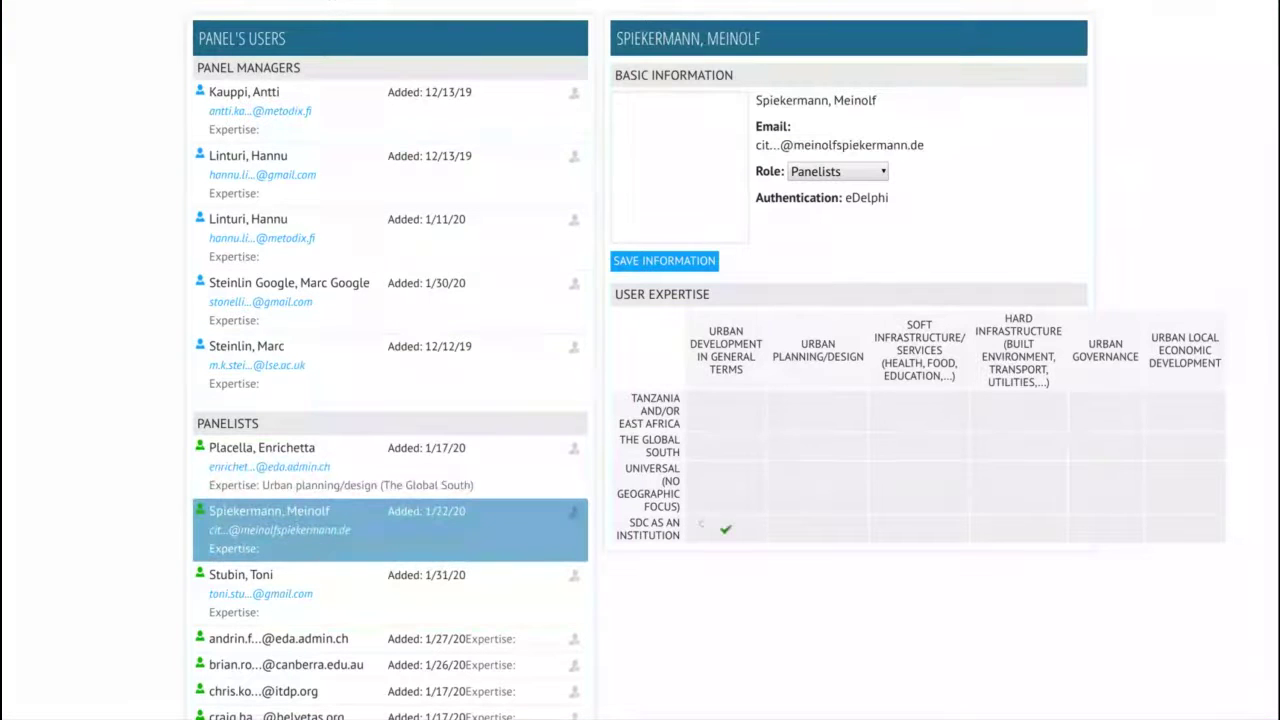
pyautogui.click(874, 490)
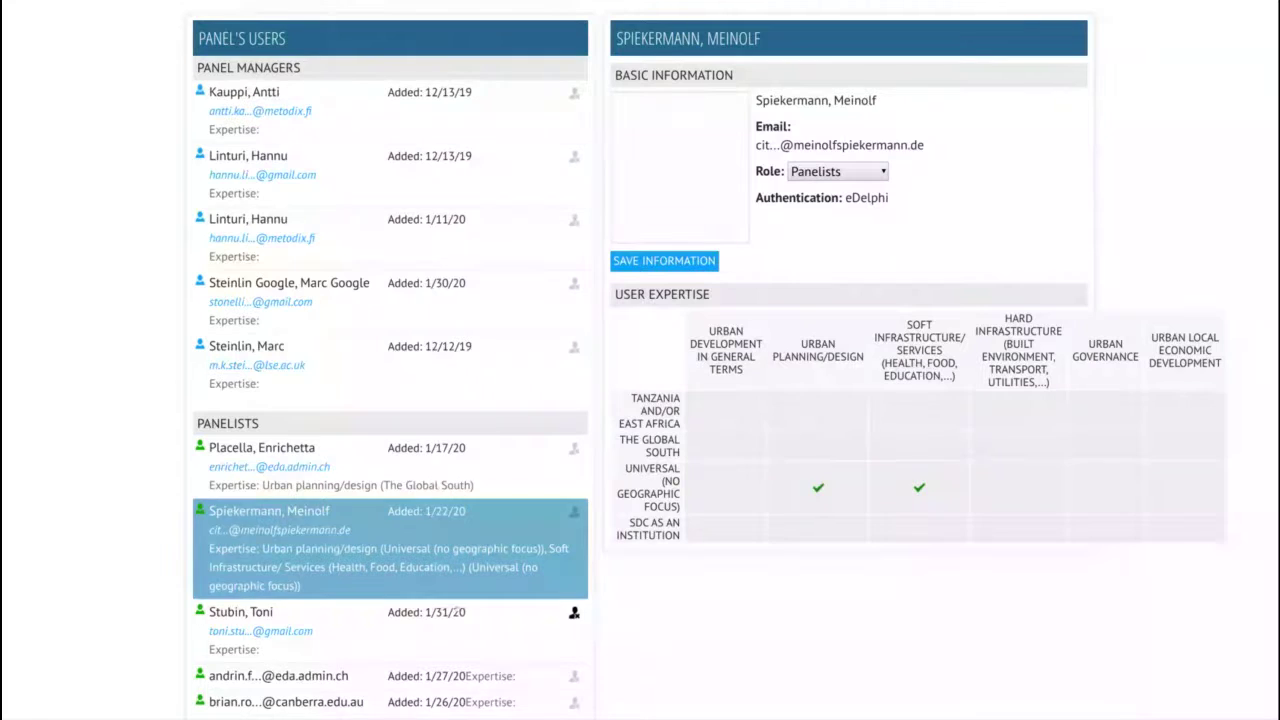
# View the records of the next two panelists and return to the second panelist's expertise matrix.
pyautogui.click(574, 612)
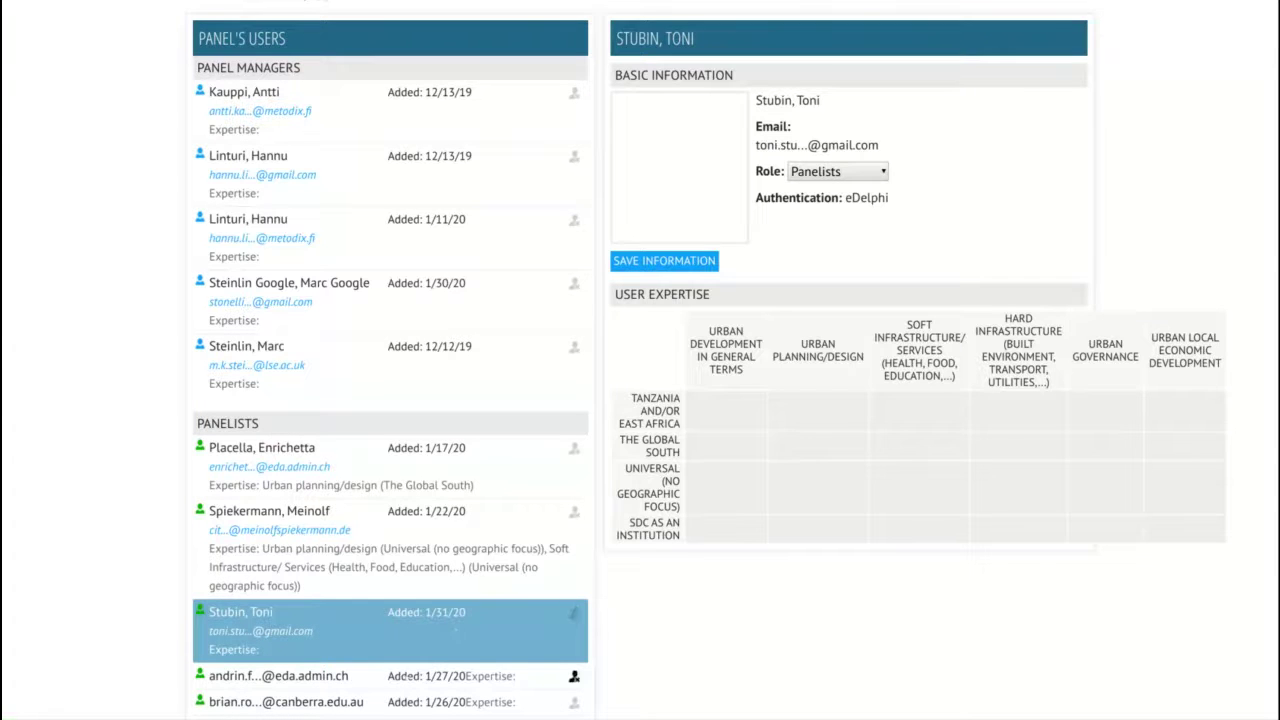
pyautogui.click(404, 676)
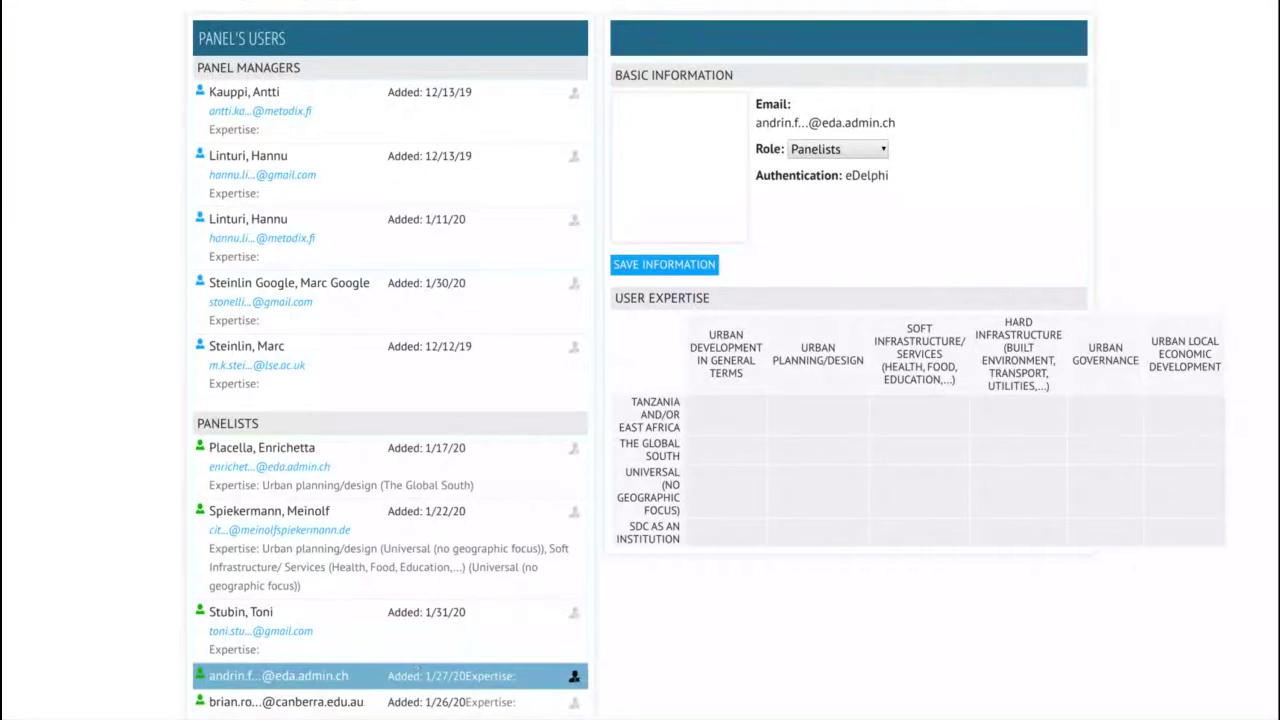
pyautogui.click(497, 553)
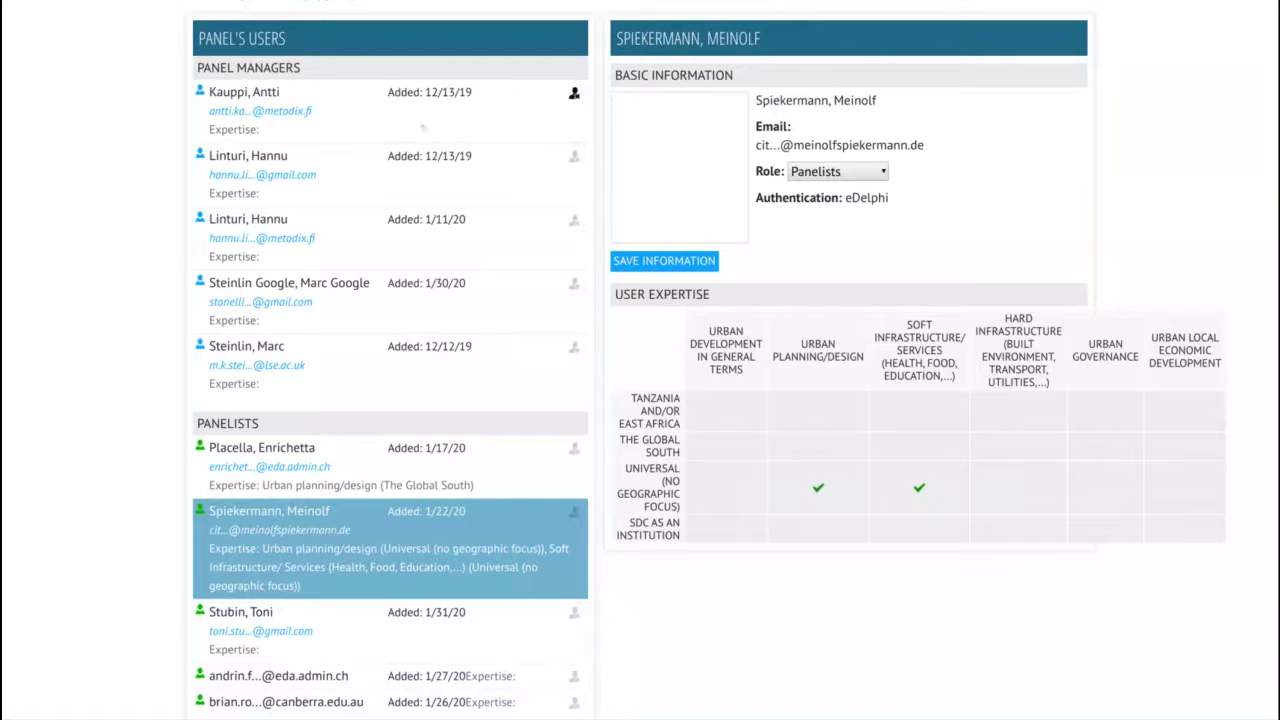
pyautogui.scroll(-2, 415, 148)
pyautogui.scroll(3, 415, 148)
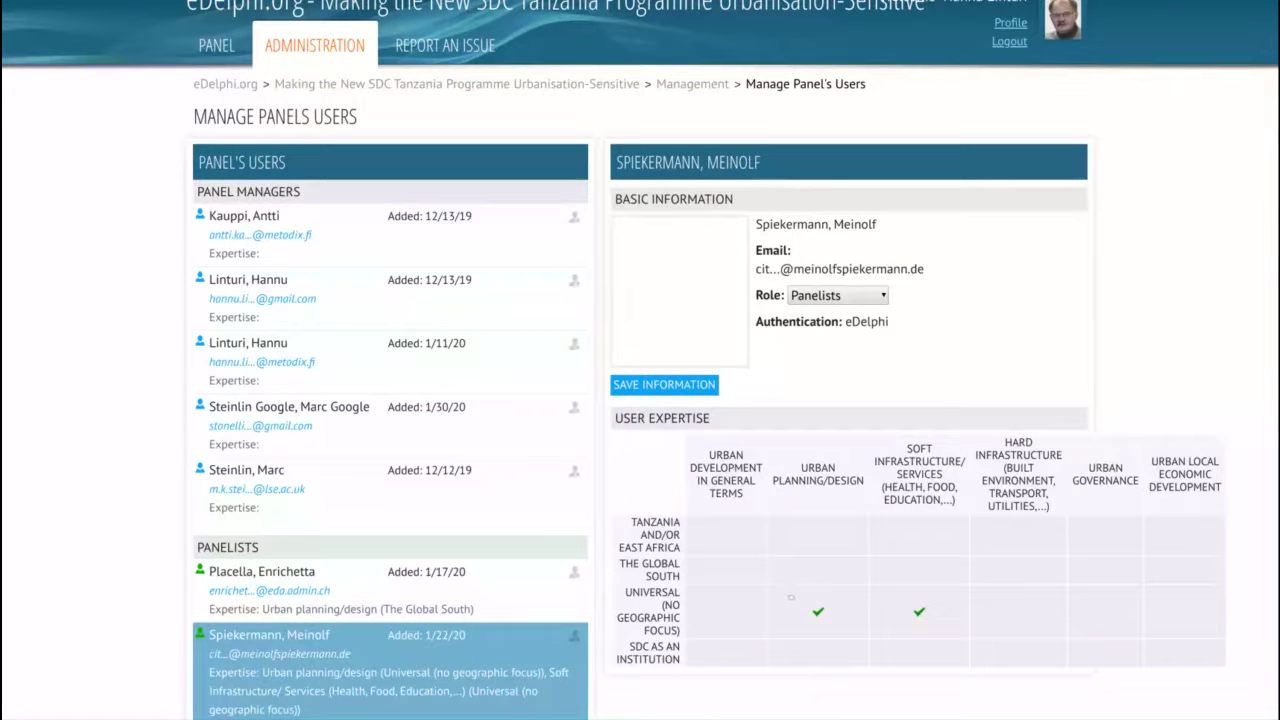
pyautogui.scroll(-4, 793, 600)
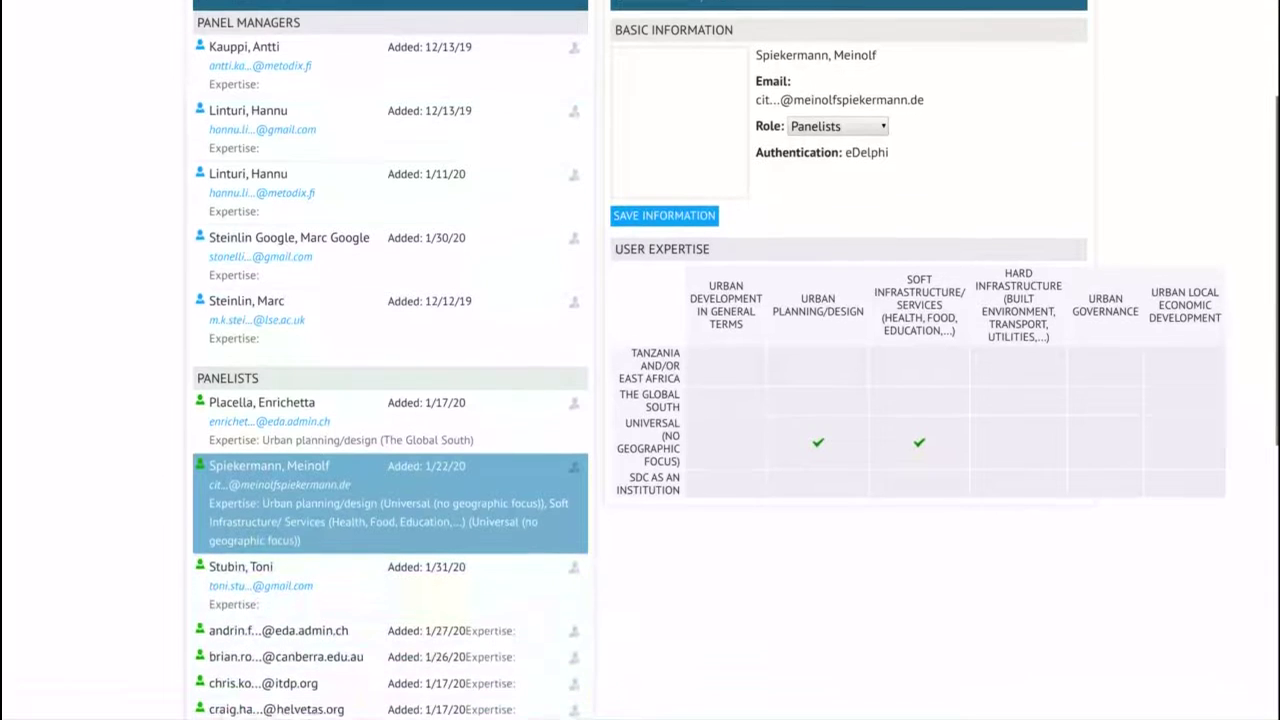
# Reduce the second panelist's expertise to Urban planning/design for Universal (no geographic focus) only.
pyautogui.click(817, 477)
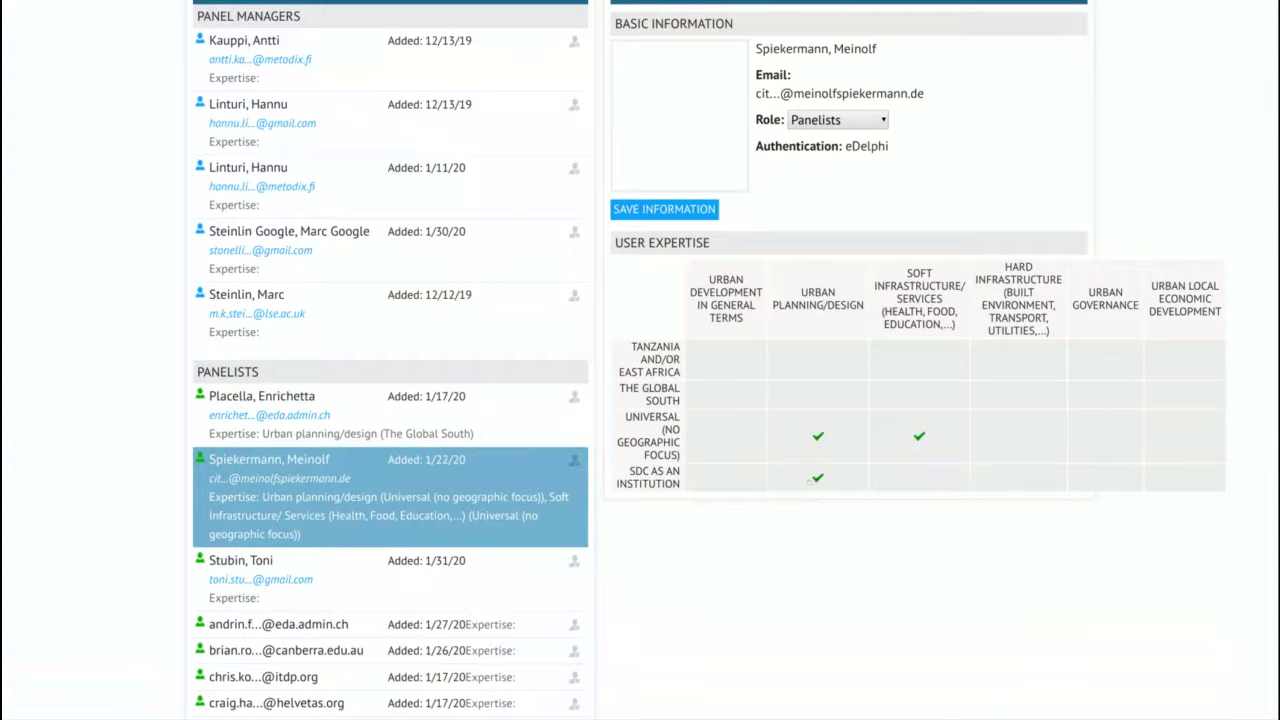
pyautogui.click(817, 472)
pyautogui.click(817, 436)
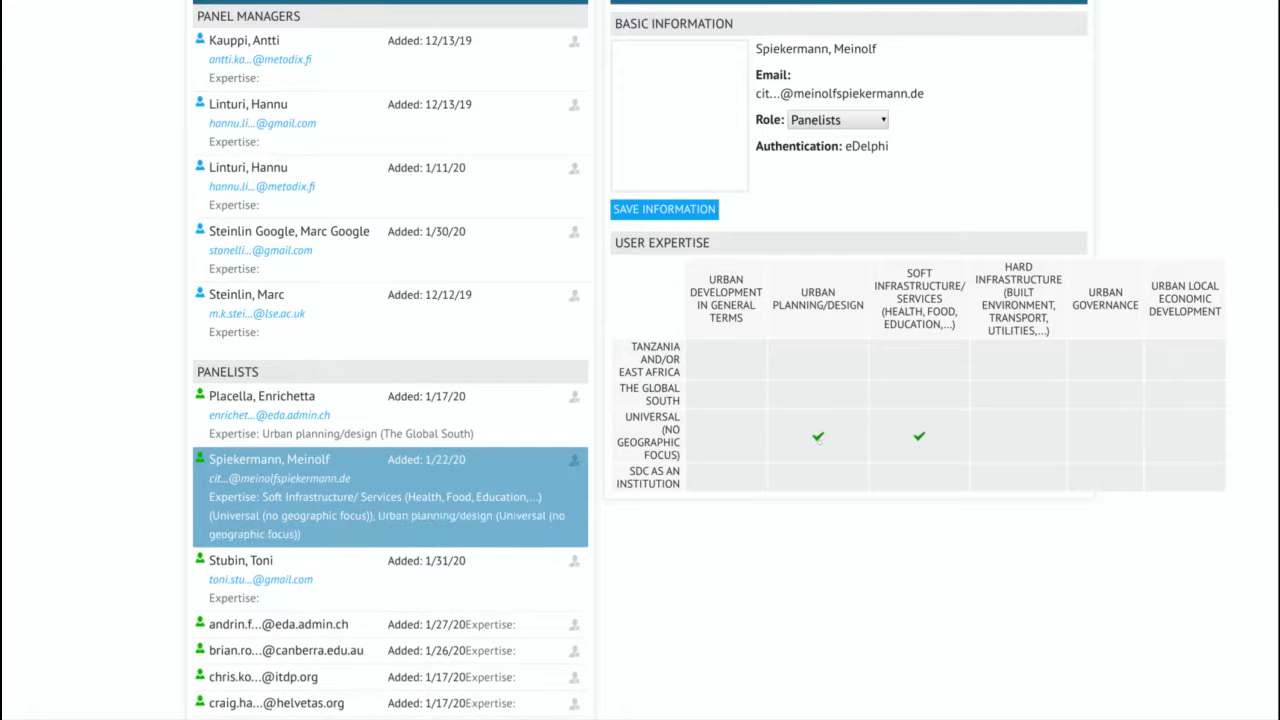
pyautogui.click(818, 438)
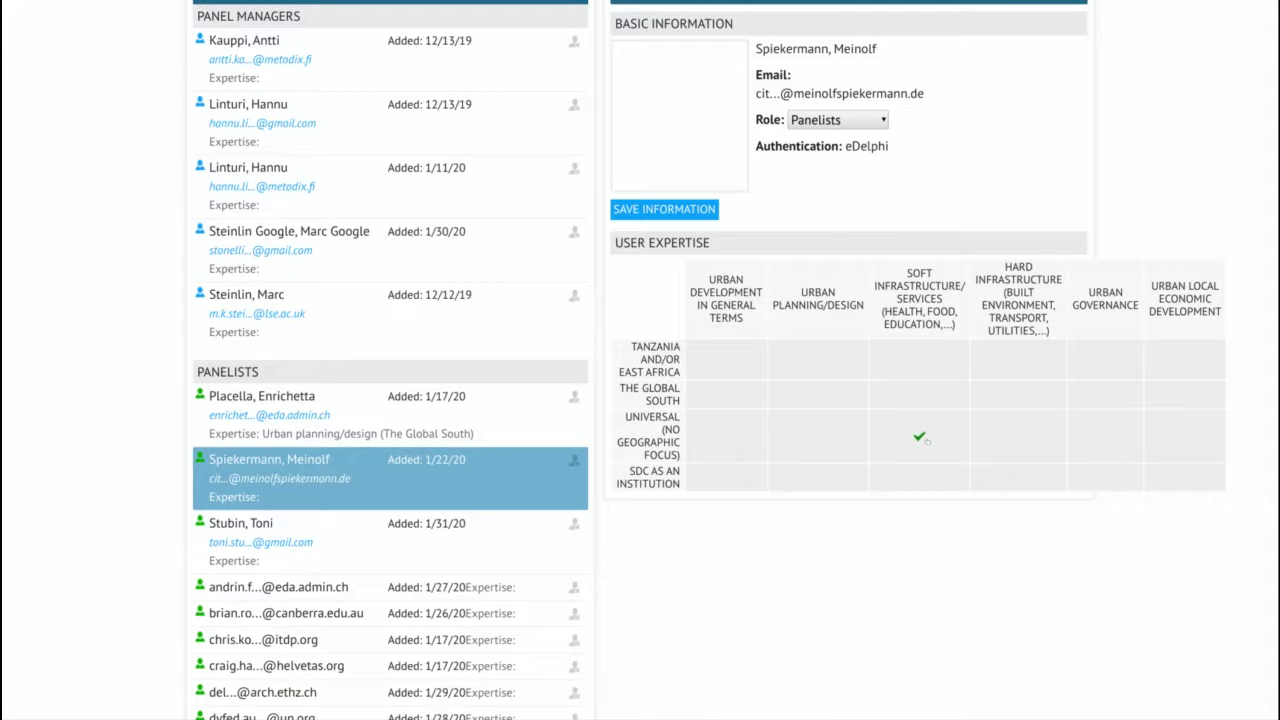
pyautogui.click(847, 437)
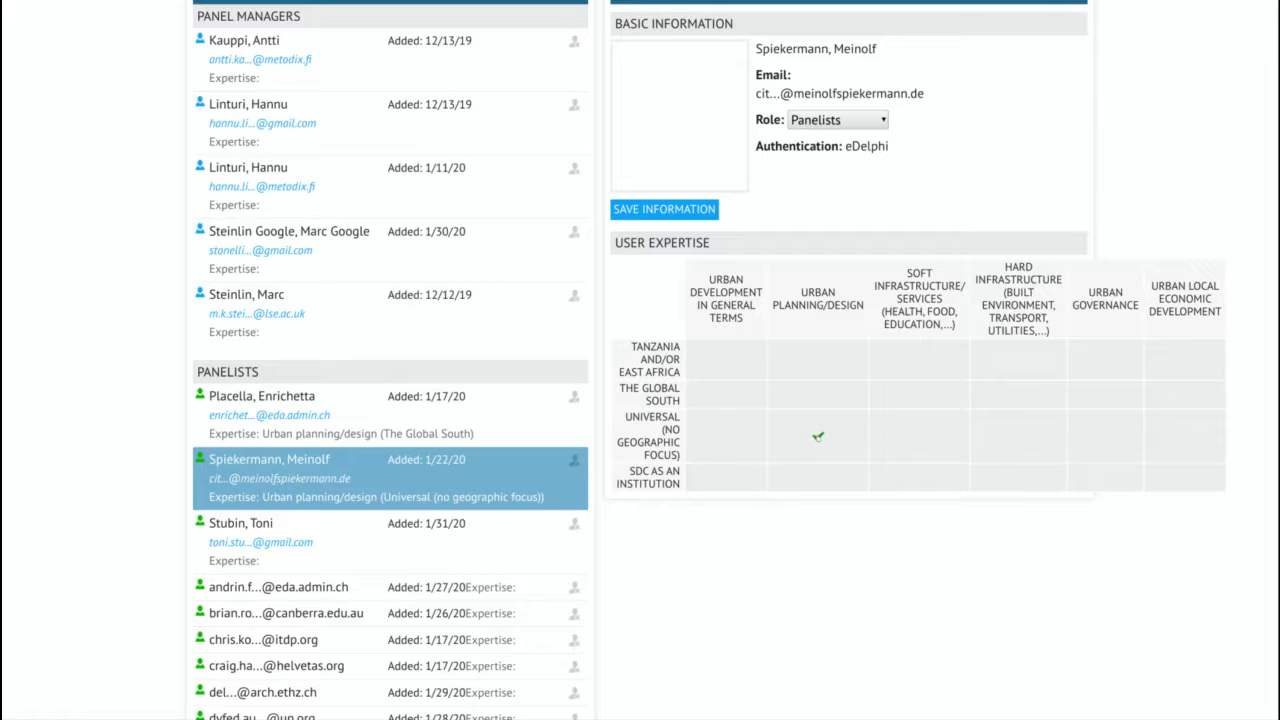
# Replace the second panelist's expertise with Urban development in general terms for Tanzania and/or East Africa.
pyautogui.click(817, 396)
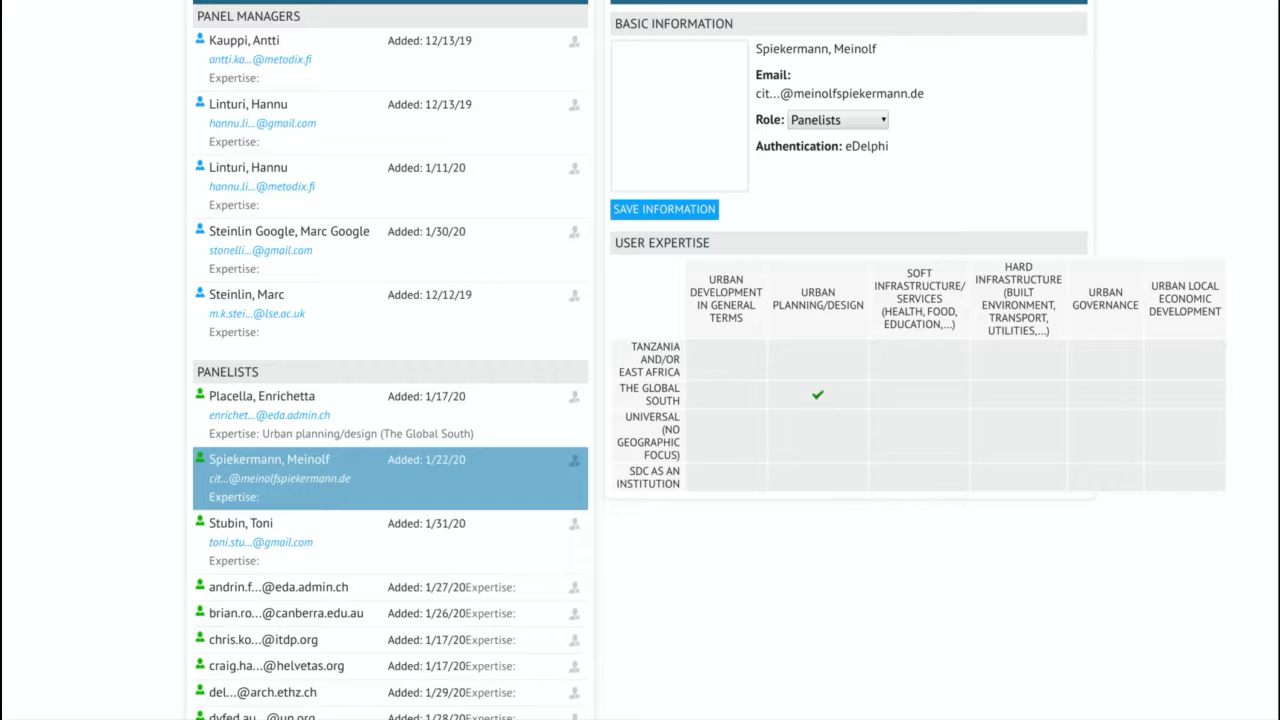
pyautogui.click(806, 415)
pyautogui.click(820, 440)
pyautogui.click(726, 437)
pyautogui.click(717, 382)
pyautogui.click(720, 362)
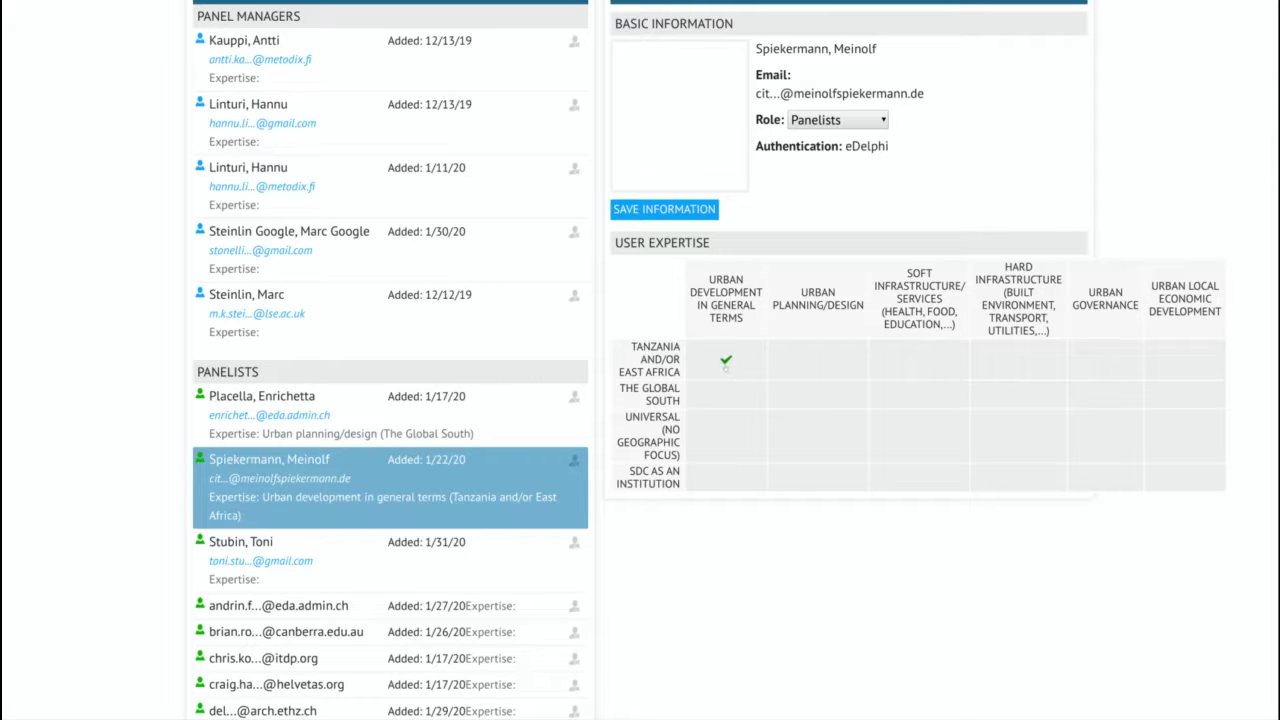
pyautogui.click(726, 362)
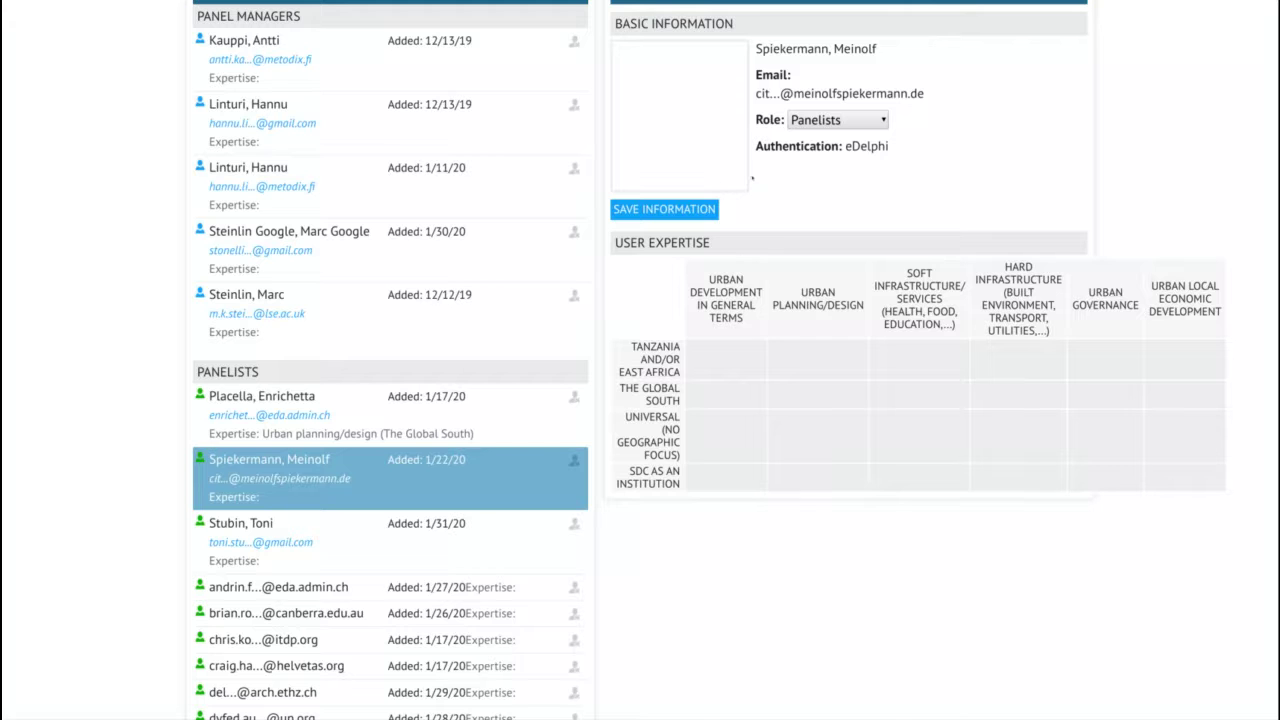
pyautogui.click(726, 359)
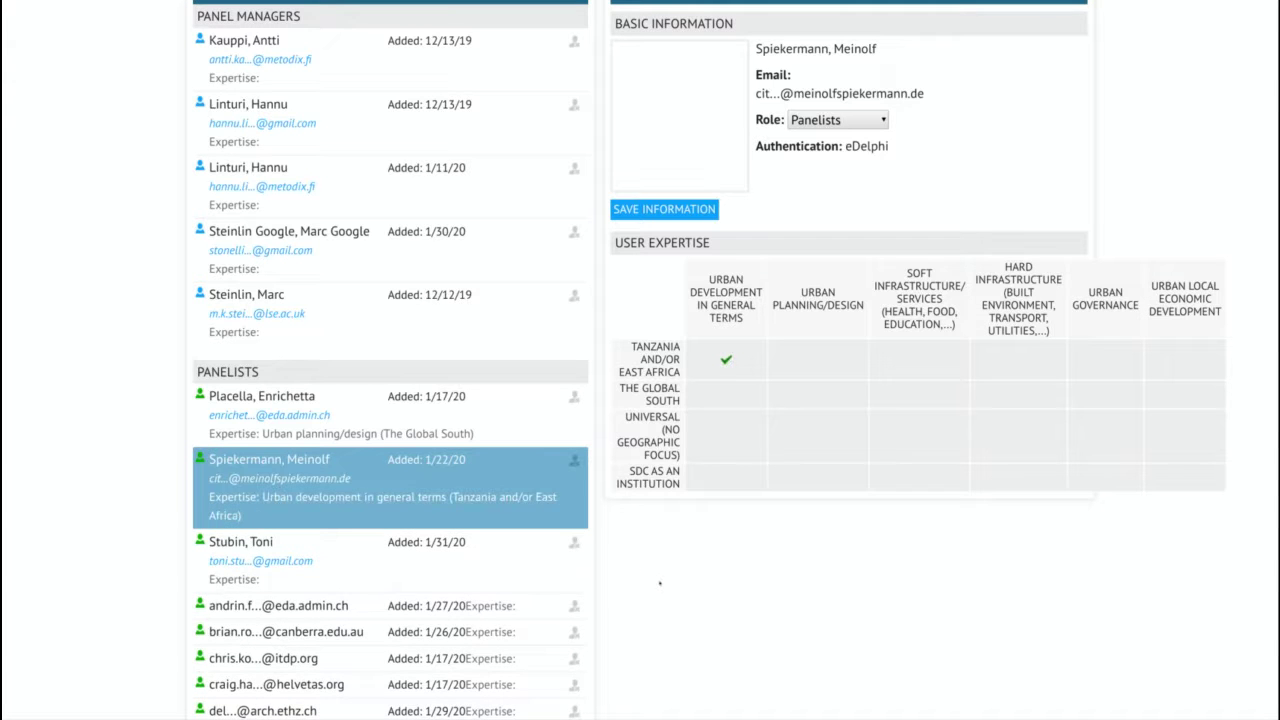
# Open the results of the query "Making the New SDC Tanzania Programme Urbanisation-Sensitive" and examine its interest and expertise group filter.
pyautogui.scroll(2, 659, 583)
pyautogui.scroll(-5, 659, 583)
pyautogui.scroll(3, 659, 583)
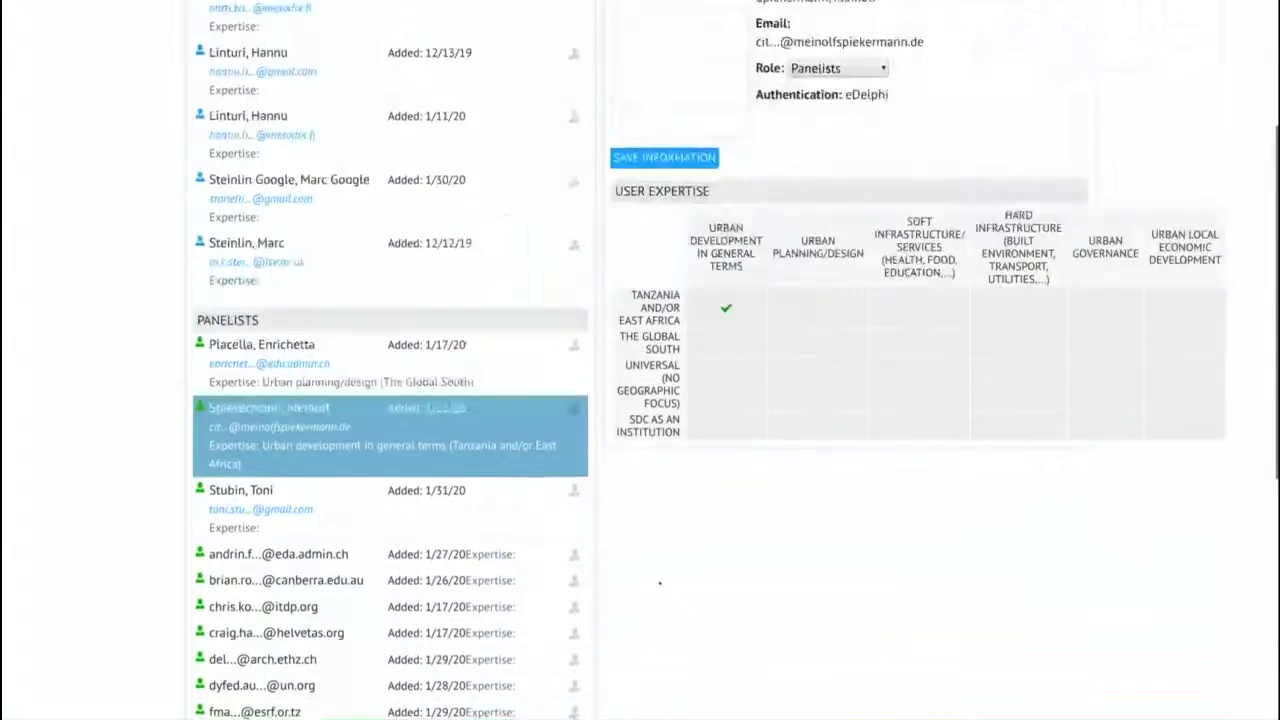
pyautogui.scroll(3, 659, 583)
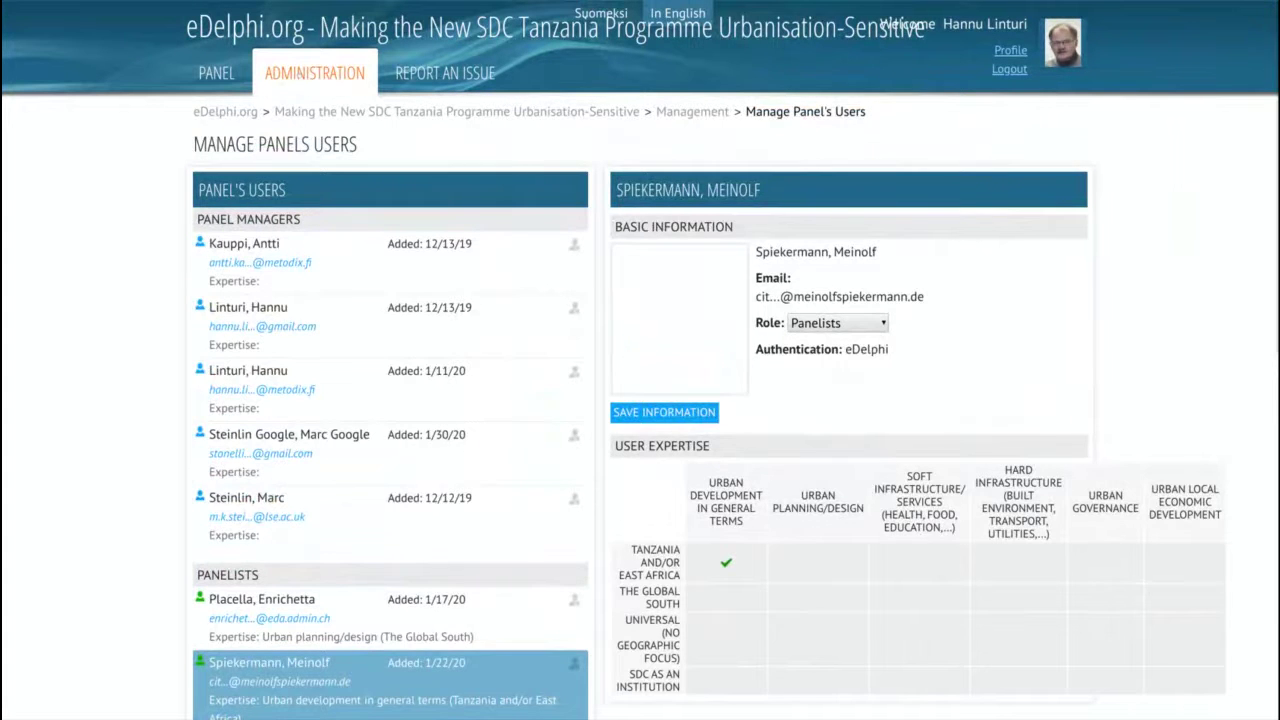
pyautogui.hotkey('alt', 'Left')
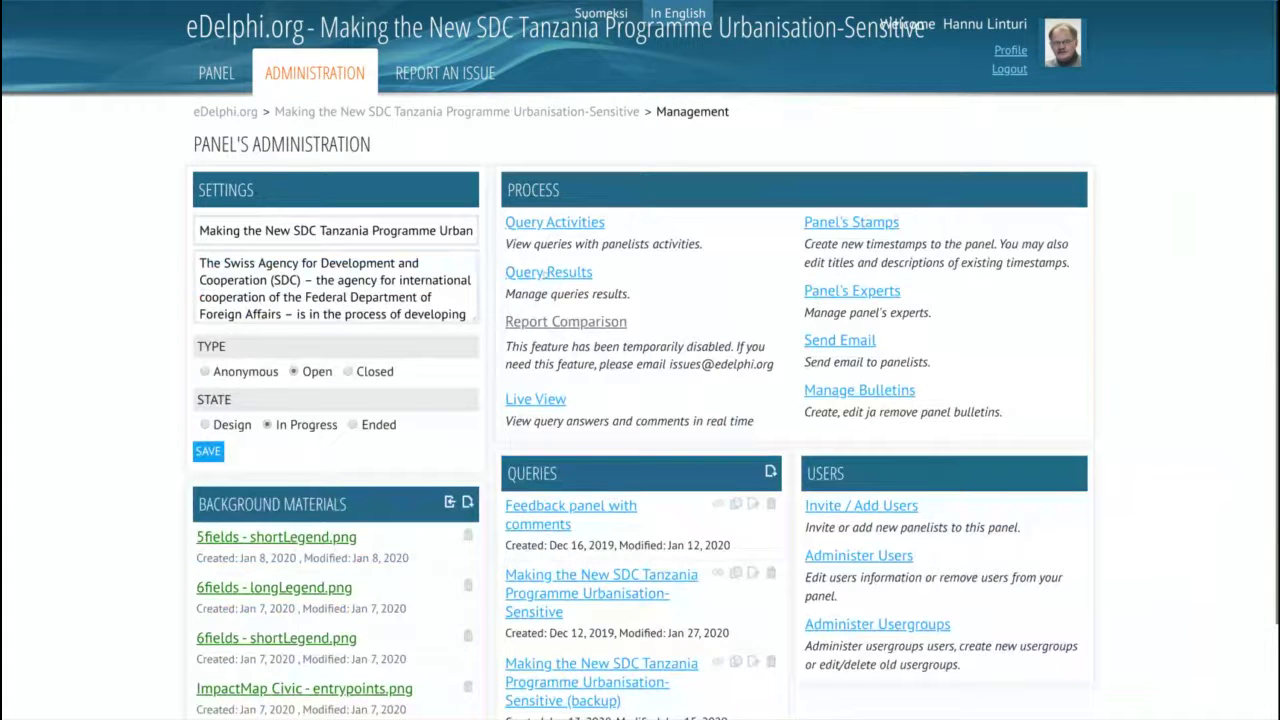
pyautogui.click(548, 272)
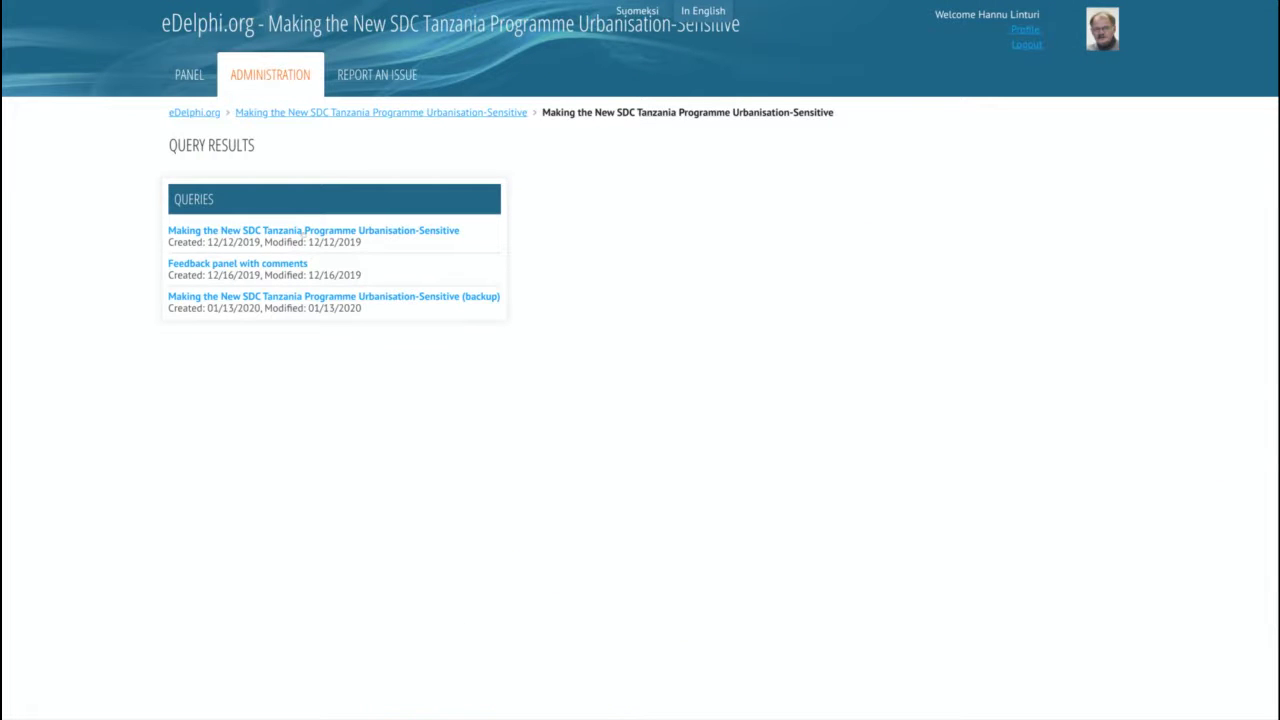
pyautogui.click(302, 232)
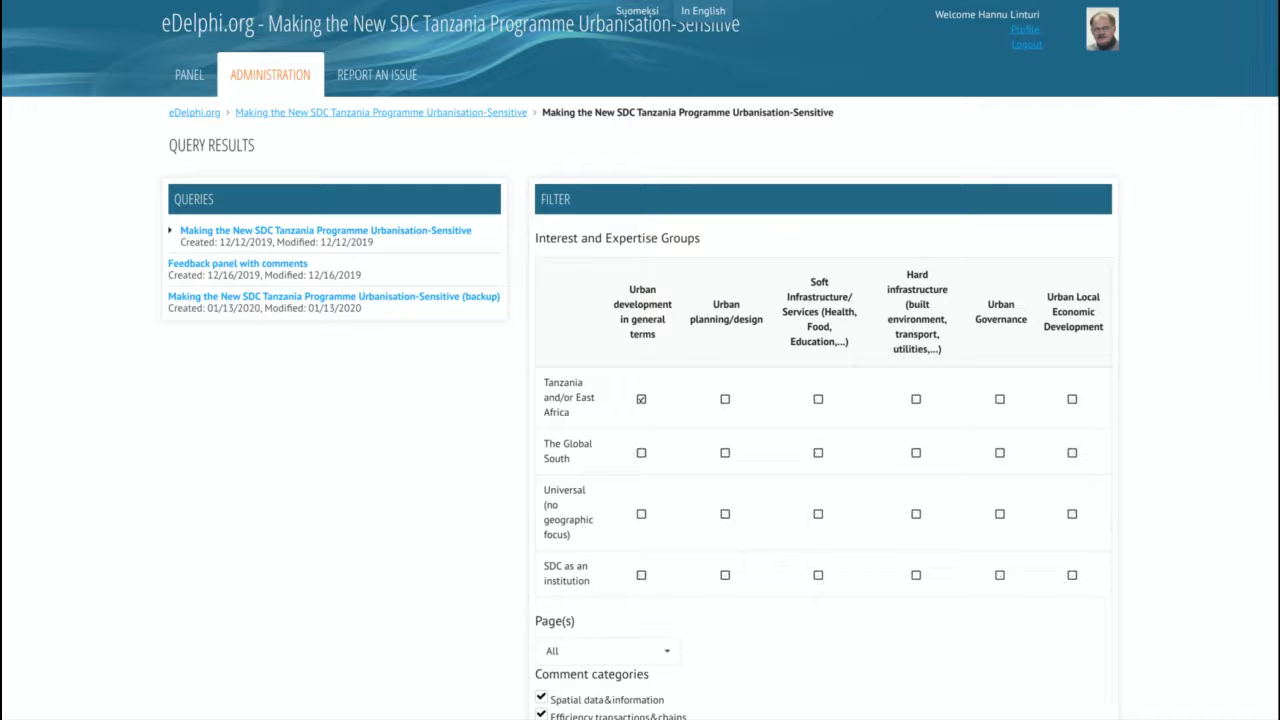
pyautogui.scroll(-1, 747, 341)
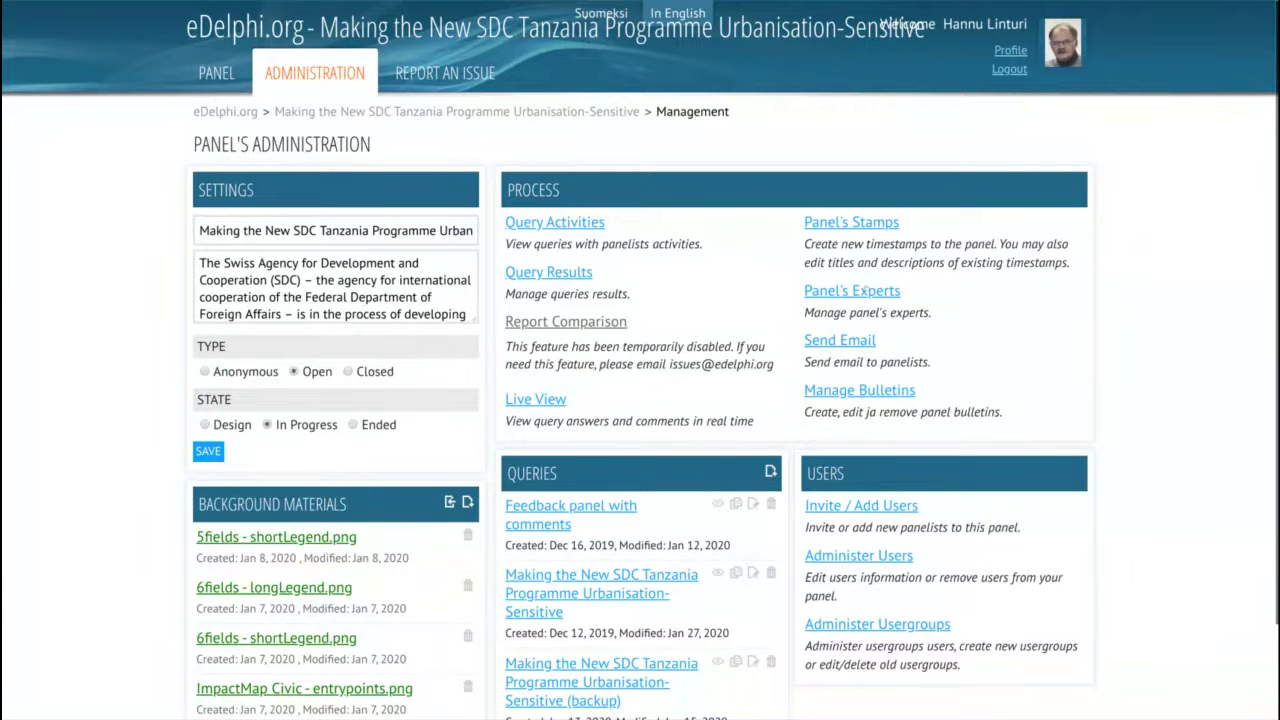
# Open the page for managing the panel's experts from the panel administration.
pyautogui.click(865, 292)
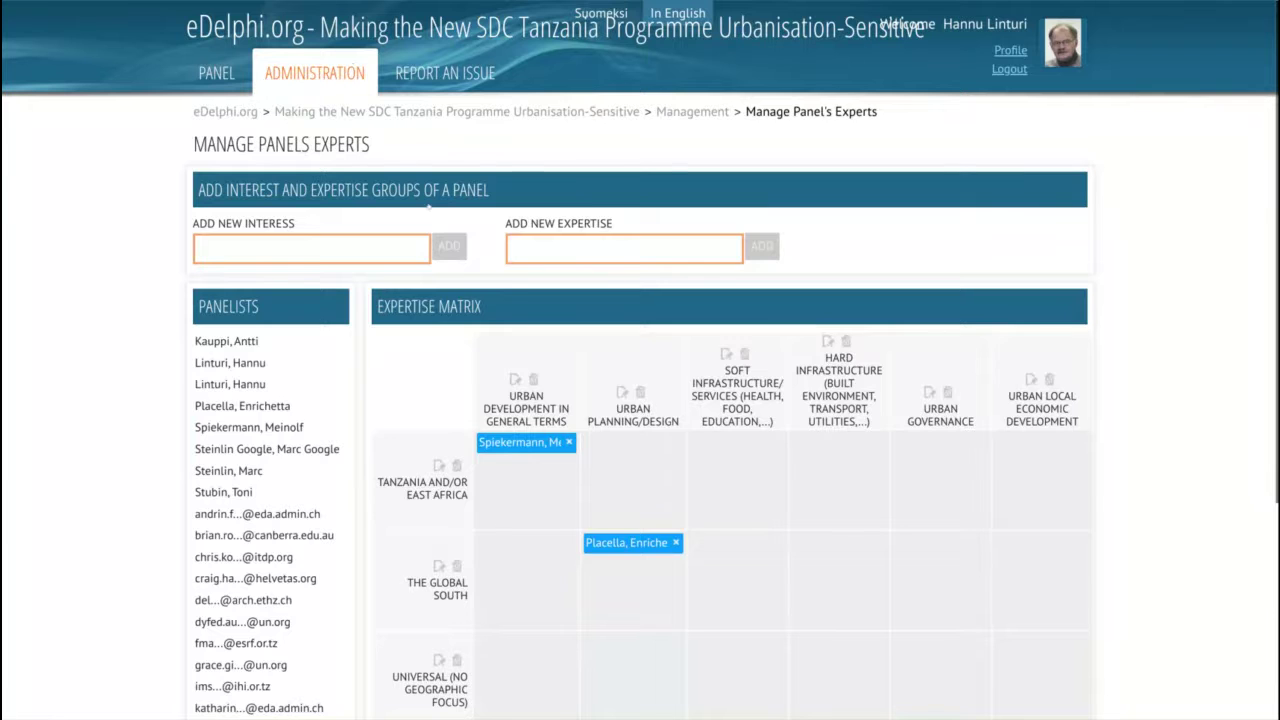
# In the panel's user administration, change the first panelist's expertise to Urban planning/design for Tanzania and/or East Africa only.
pyautogui.hotkey('alt', 'Left')
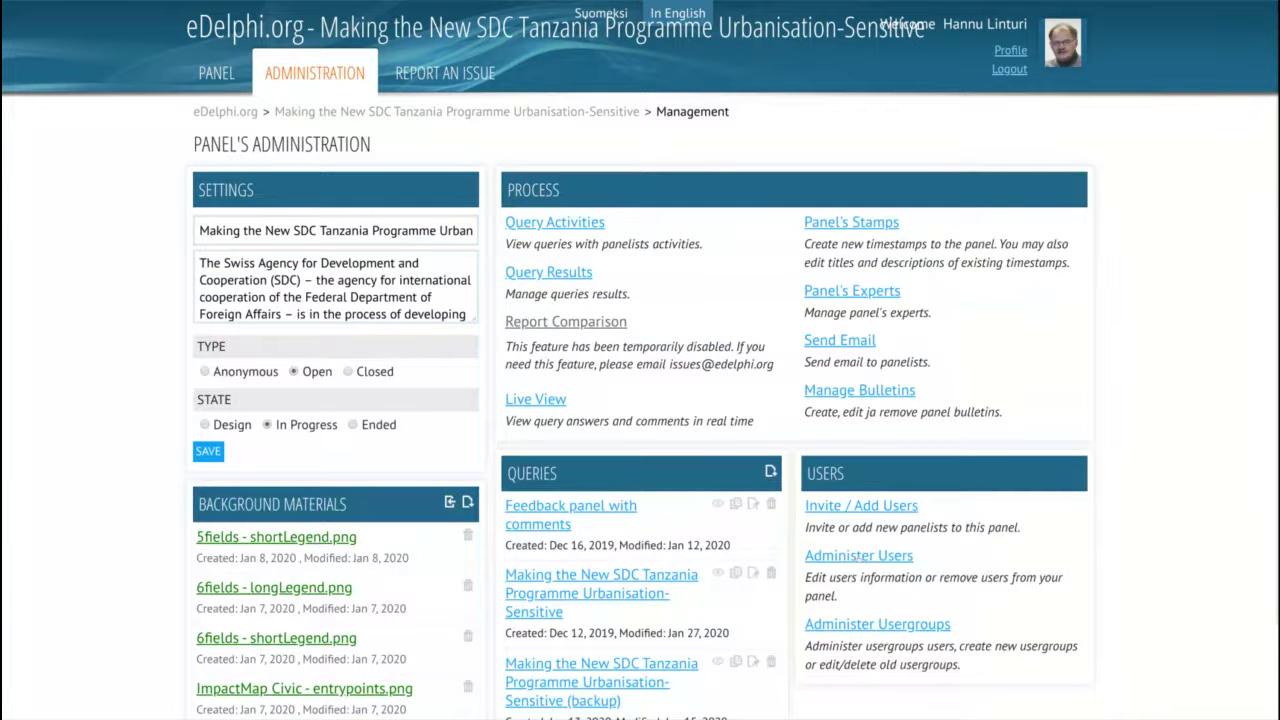
pyautogui.click(858, 556)
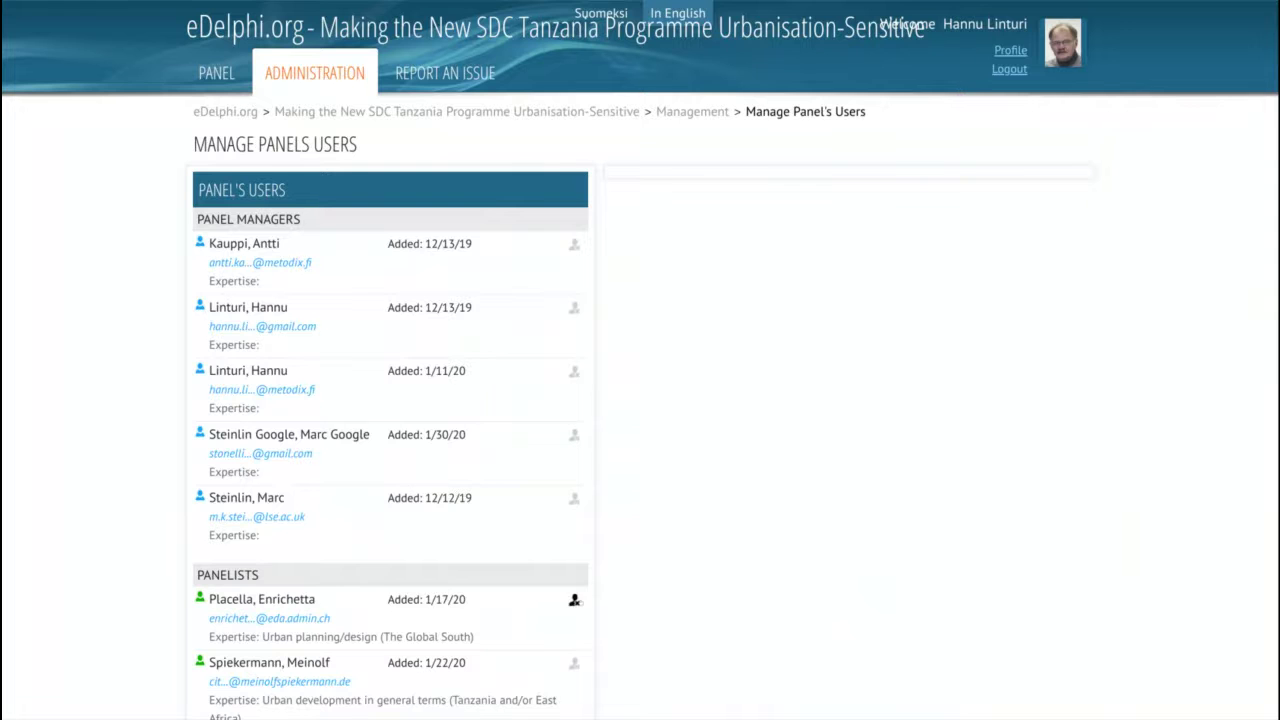
pyautogui.scroll(-1, 430, 580)
pyautogui.click(428, 570)
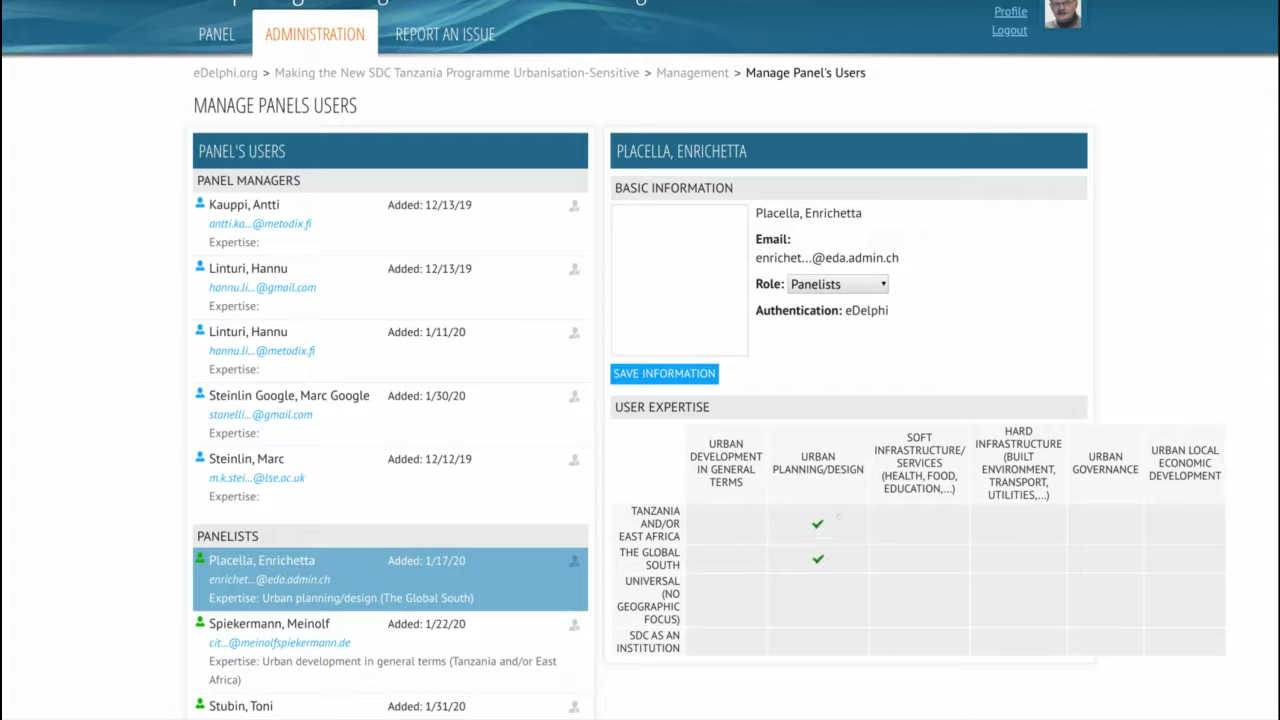
pyautogui.click(818, 560)
pyautogui.click(818, 524)
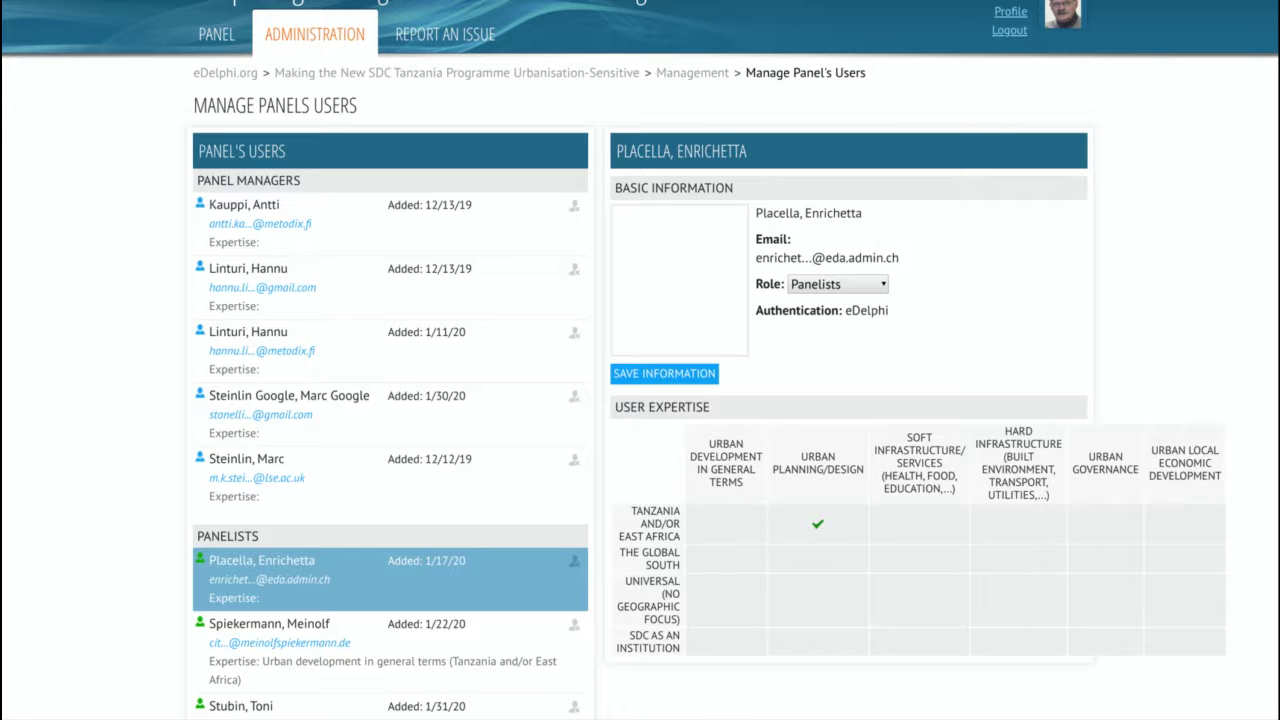
# Open the results of the query "Making the New SDC Tanzania Programme Urbanisation-Sensitive" from the panel administration.
pyautogui.click(323, 35)
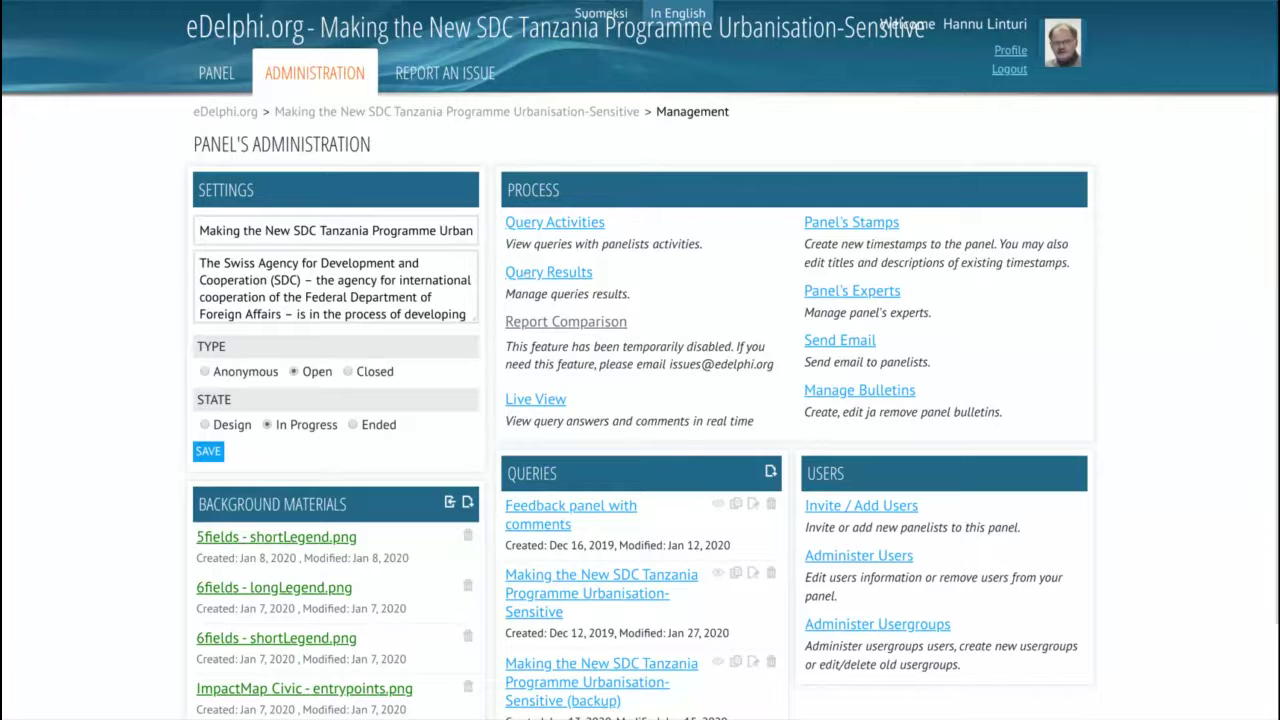
pyautogui.click(531, 271)
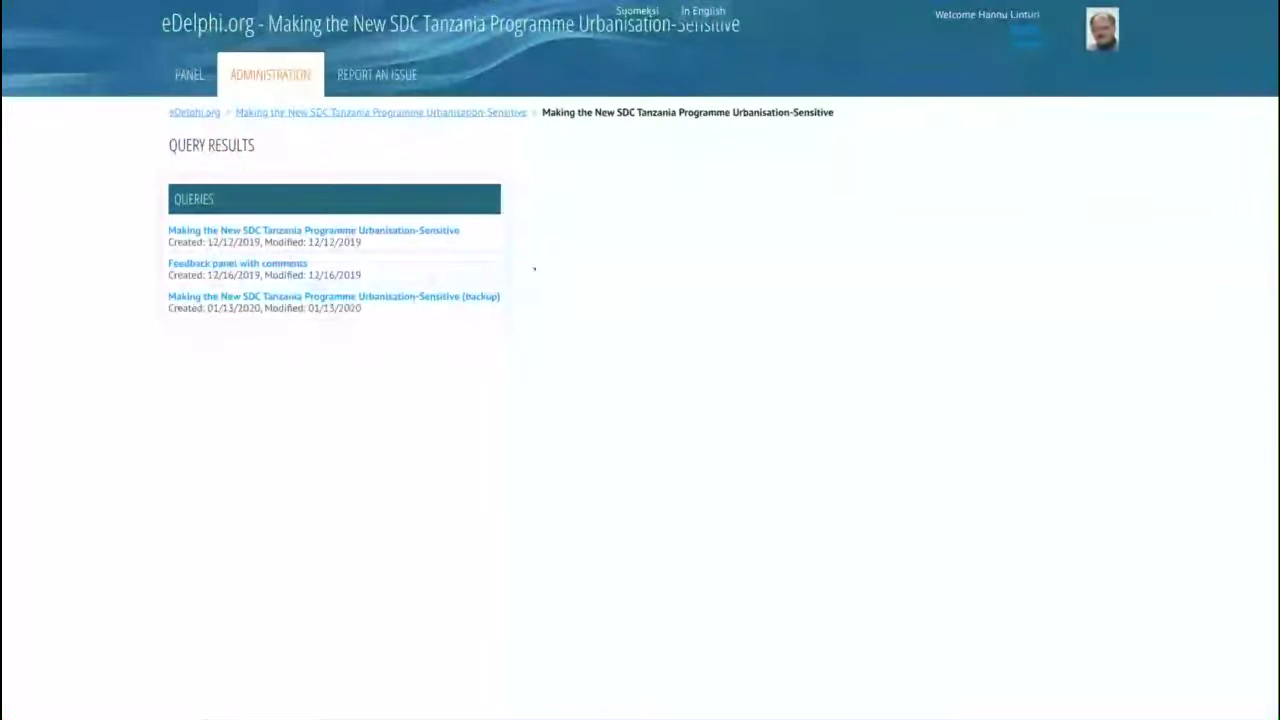
pyautogui.click(388, 231)
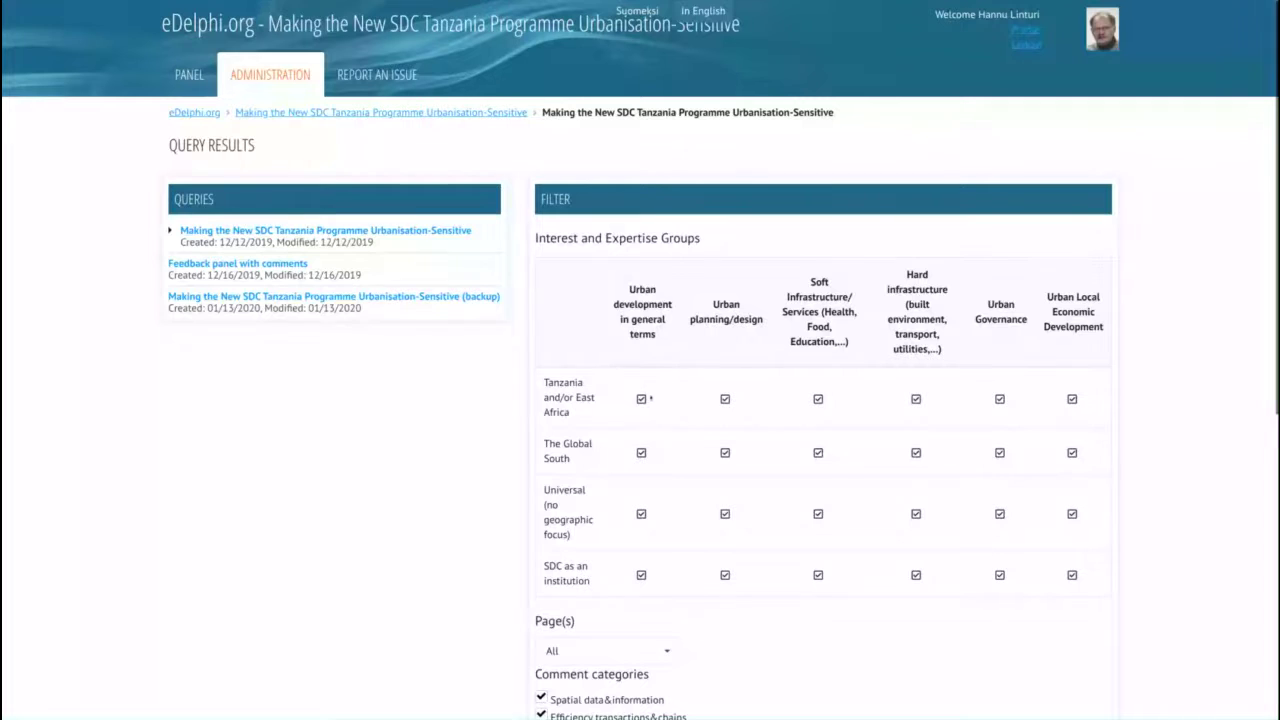
# Restrict the results filter to Urban development in general terms for all four interest groups.
pyautogui.click(645, 399)
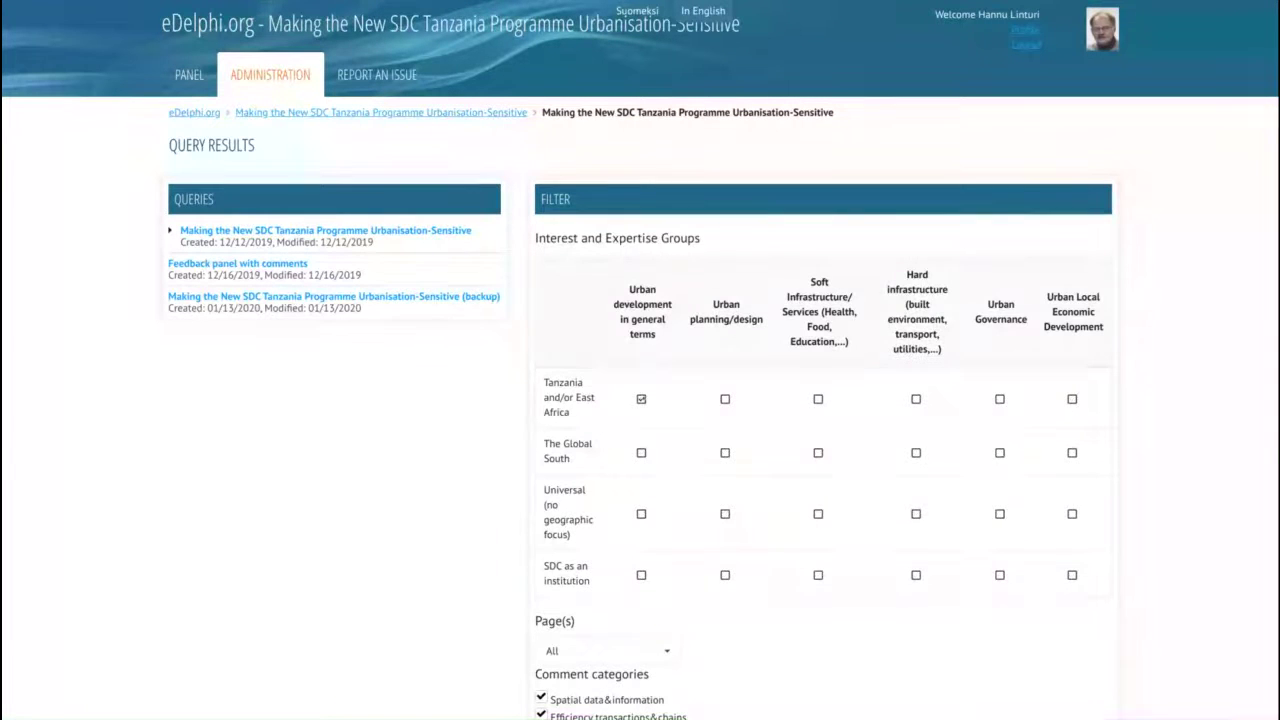
pyautogui.click(641, 513)
pyautogui.scroll(-5, 640, 360)
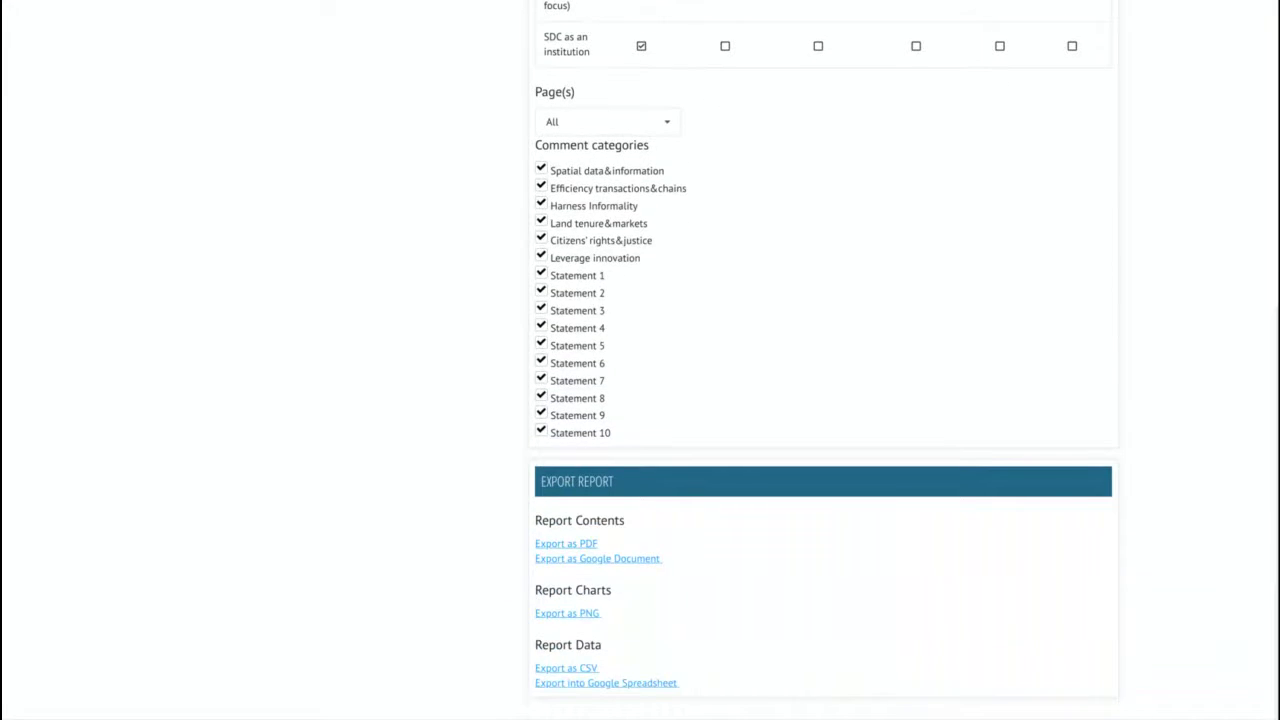
pyautogui.scroll(5, 640, 360)
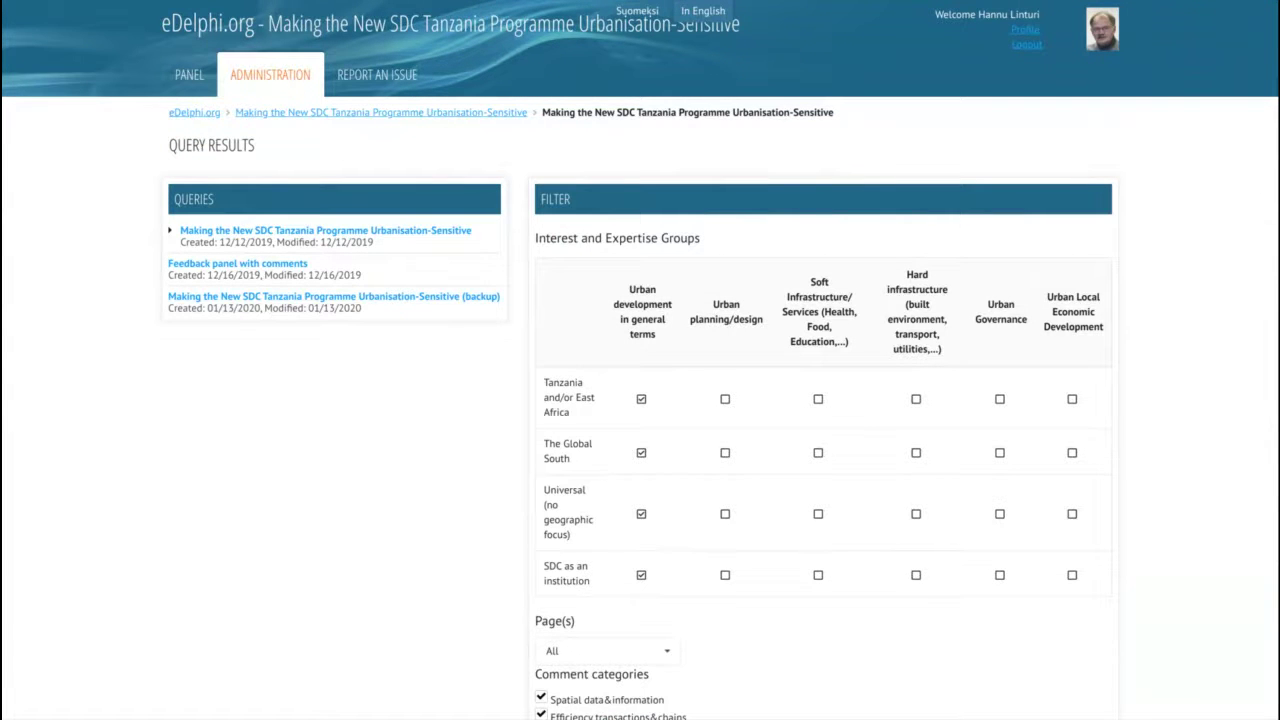
# Export the filtered report data into a Google Spreadsheet and acknowledge the e-mail delivery notice.
pyautogui.scroll(-5, 640, 360)
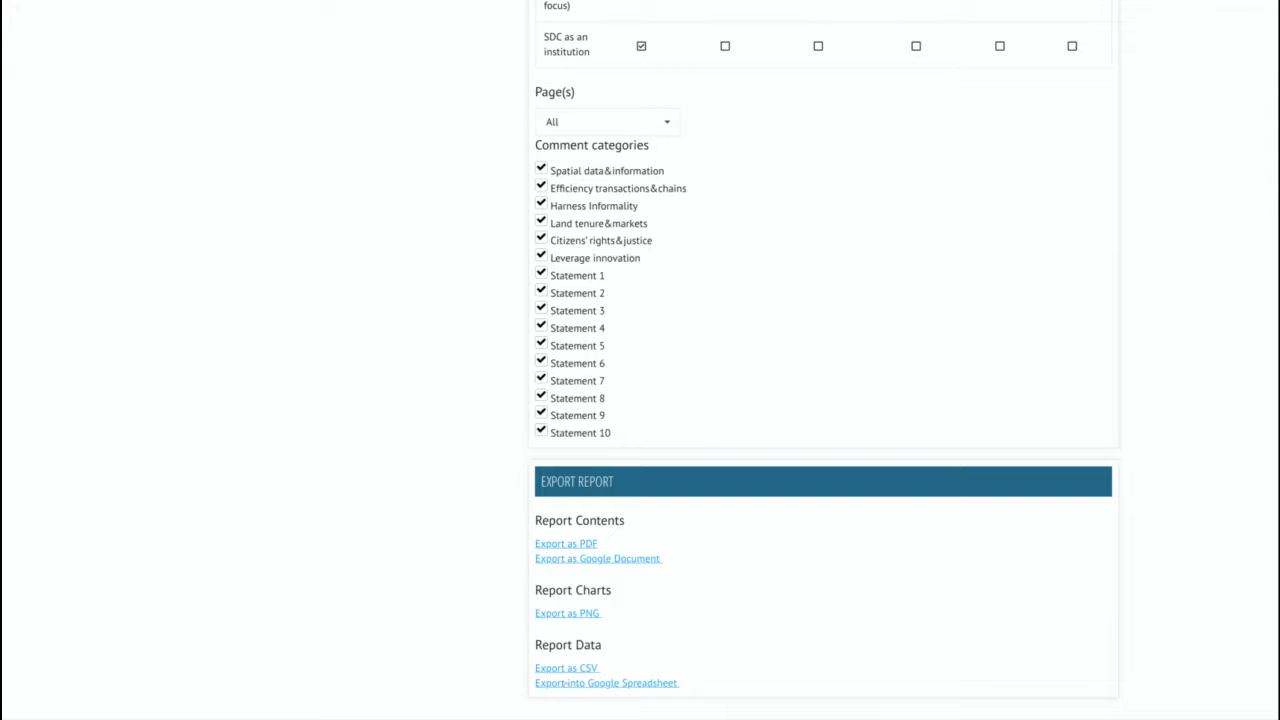
pyautogui.click(569, 683)
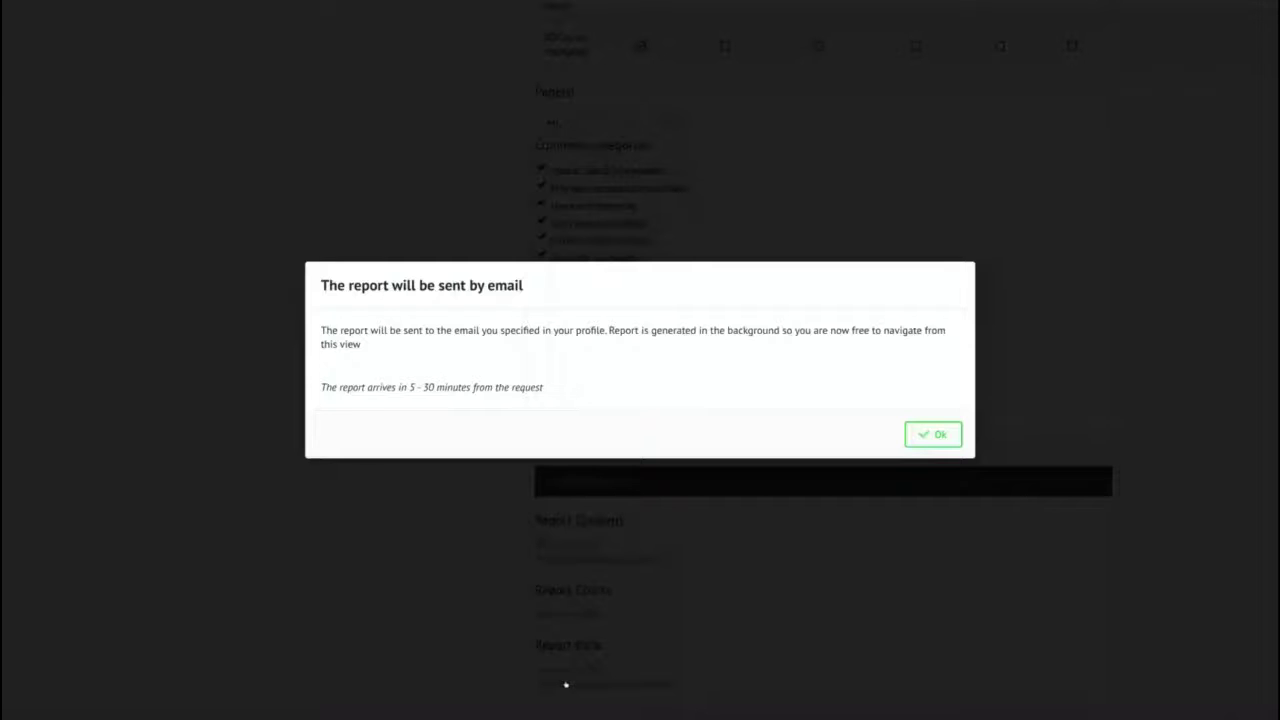
pyautogui.click(930, 432)
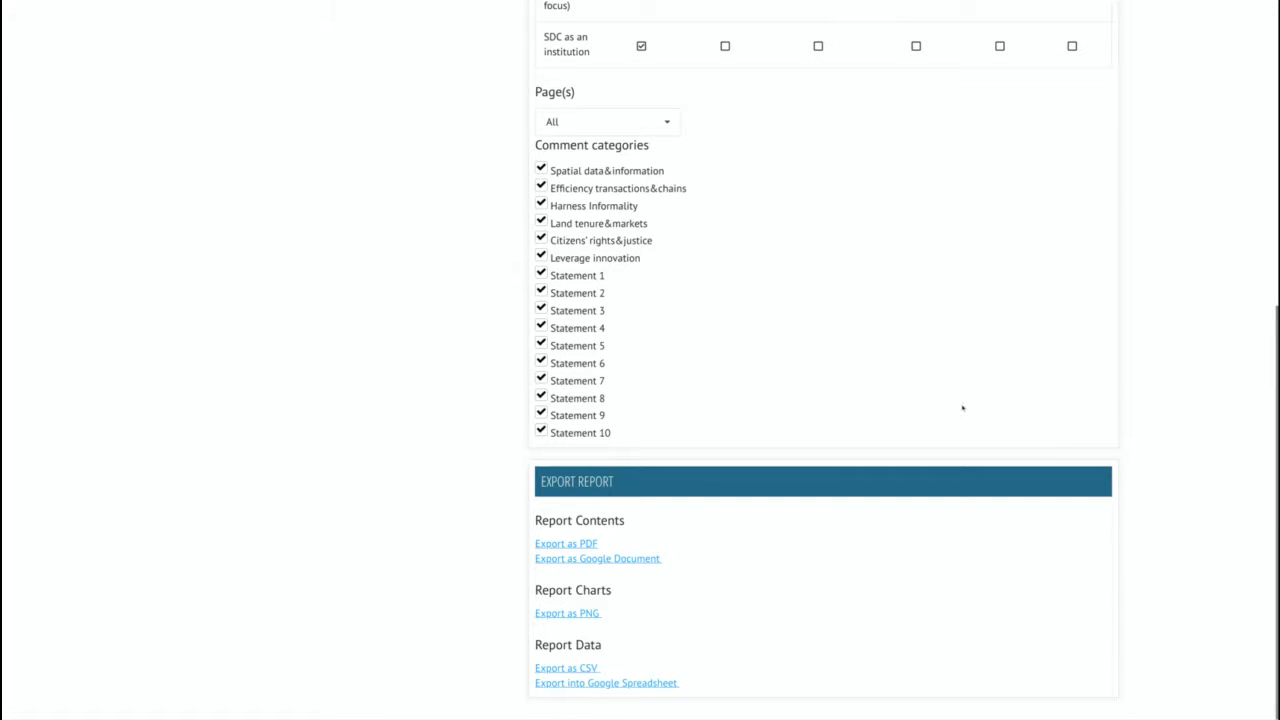
pyautogui.scroll(5, 963, 408)
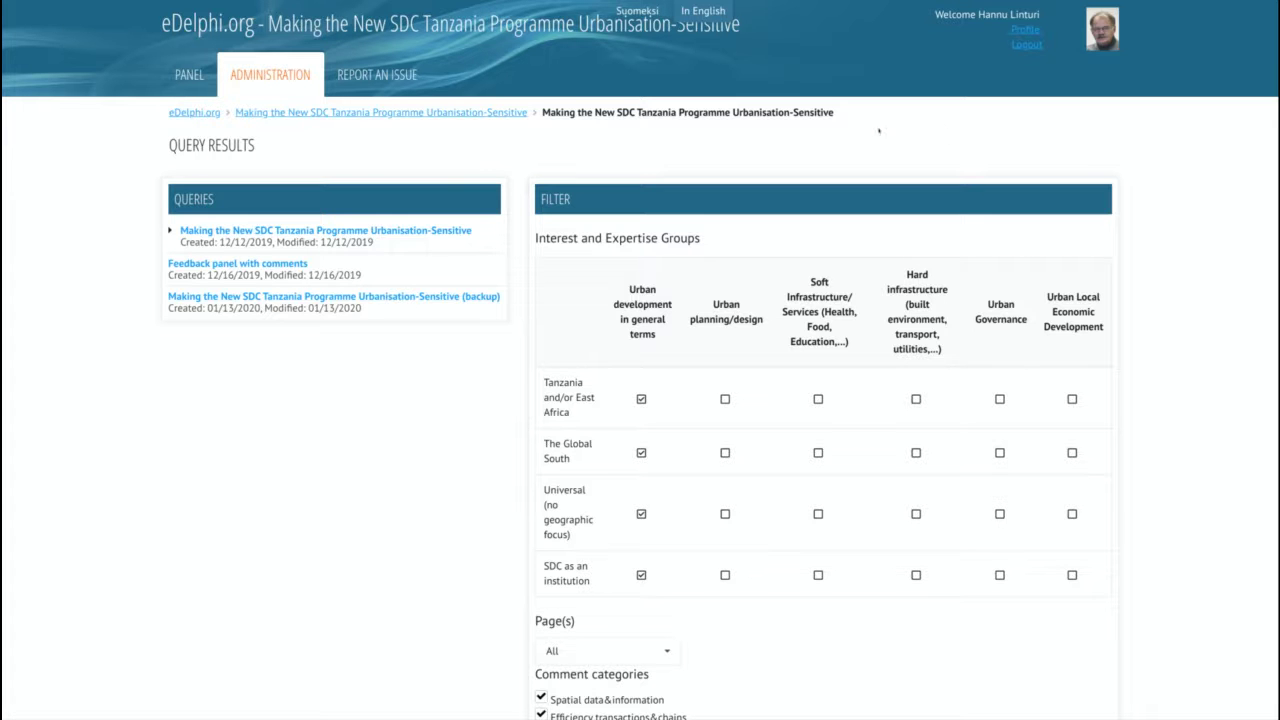
pyautogui.scroll(-5, 1013, 151)
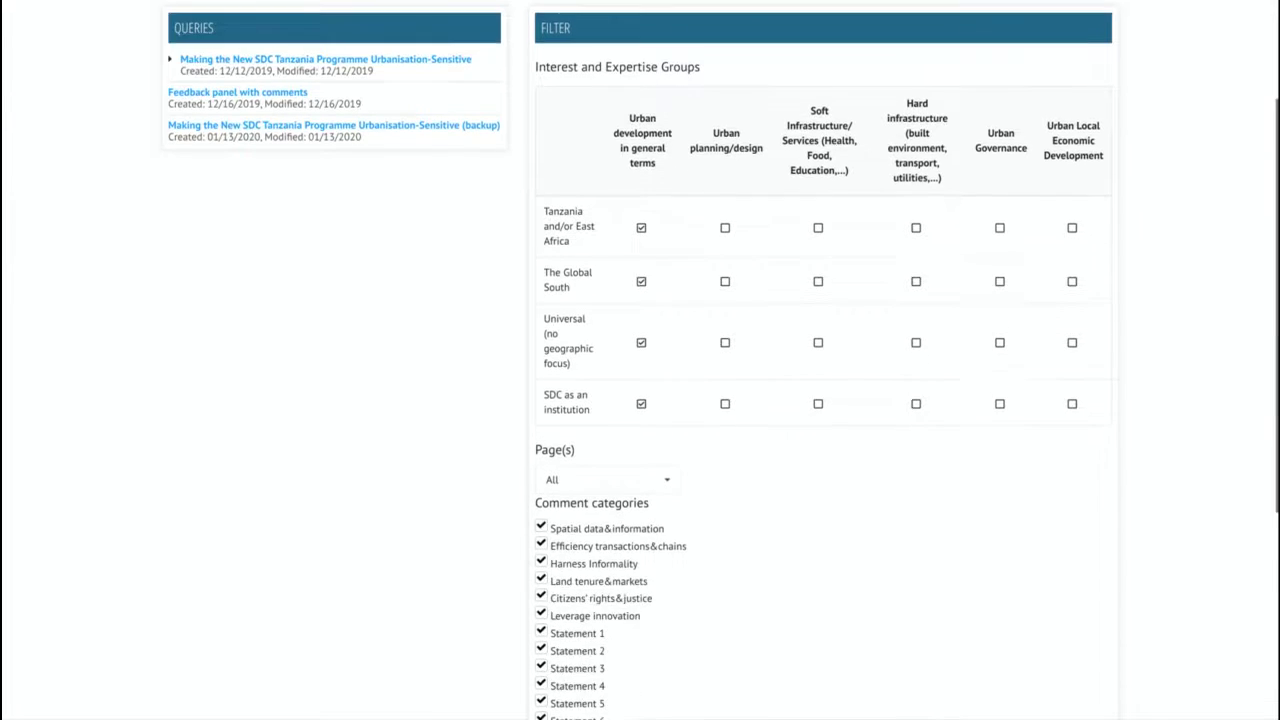